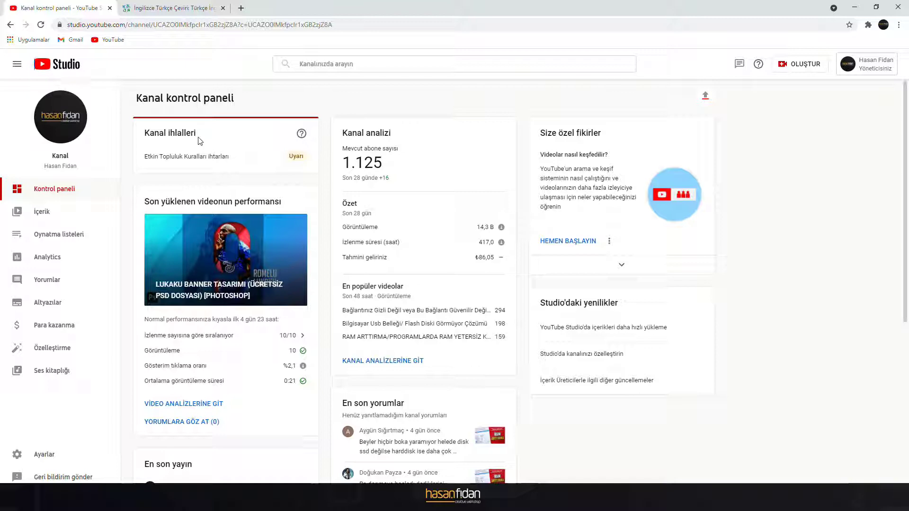
# Step: Look through the channel's uploaded videos and the subtitle languages listed for the "1 TIKLA 1 DAKİKADA" cartoon video
pyautogui.click(73, 215)
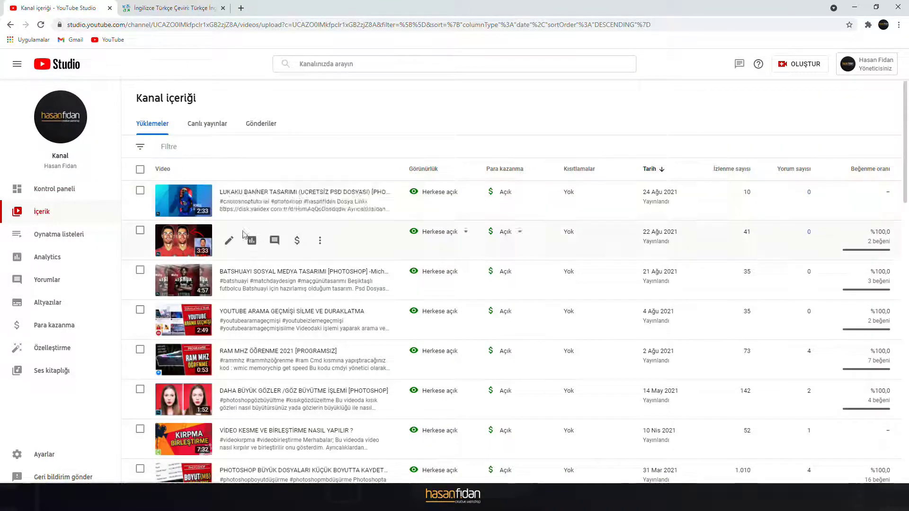
pyautogui.scroll(-3, 246, 256)
pyautogui.scroll(-2, 246, 254)
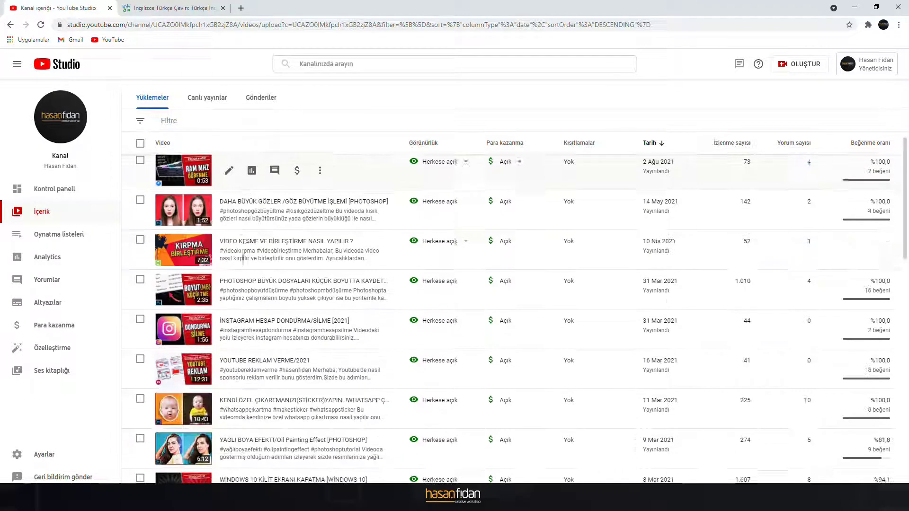
pyautogui.scroll(1, 232, 258)
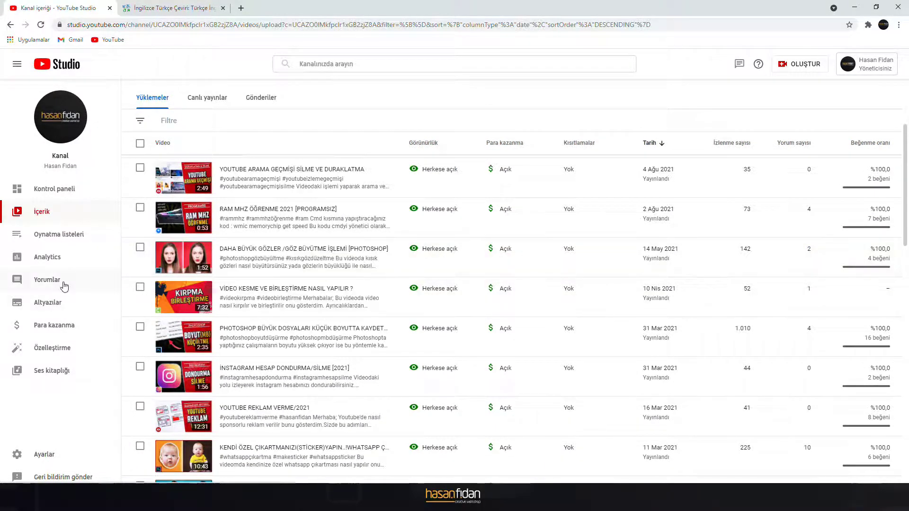
pyautogui.click(59, 304)
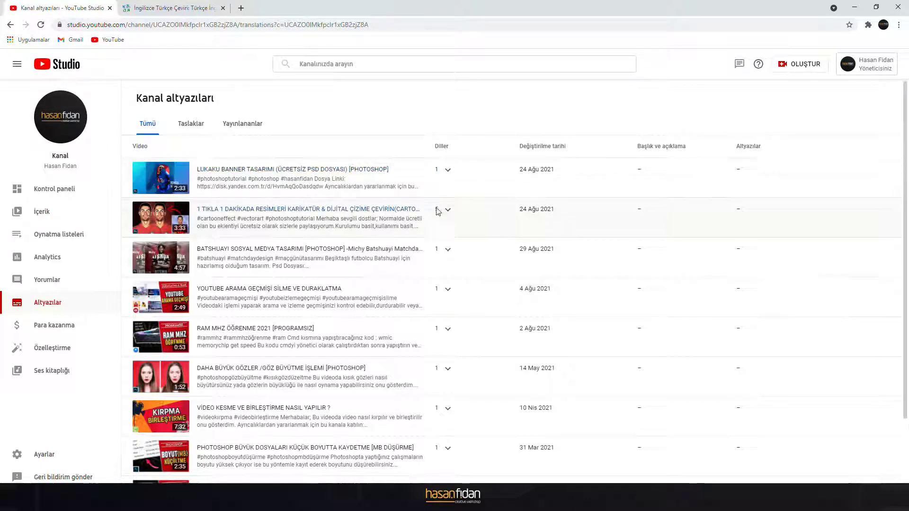
pyautogui.click(447, 210)
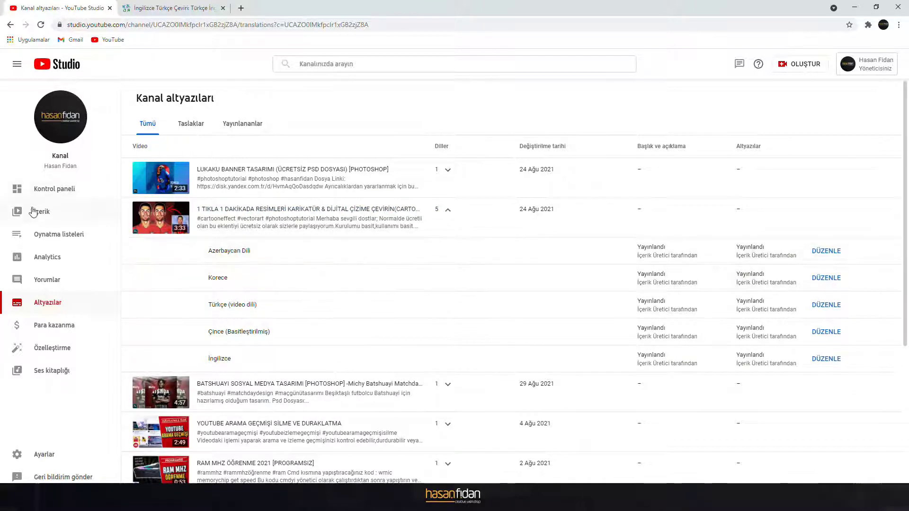
# Step: Open the subtitles page of the uploaded video "DAHA BÜYÜK GÖZLER /GÖZ BÜYÜTME İŞLEMİ [PHOTOSHOP]"
pyautogui.click(19, 220)
pyautogui.scroll(-3, 240, 217)
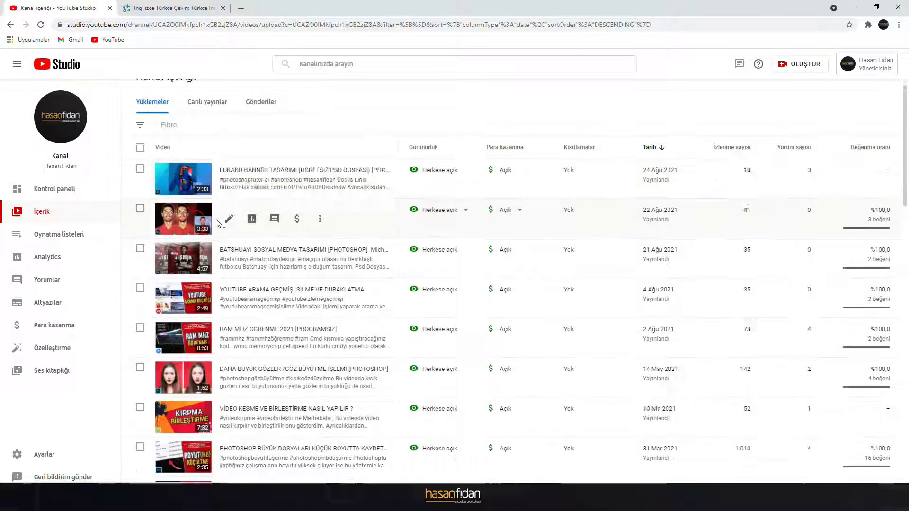
pyautogui.scroll(1, 234, 307)
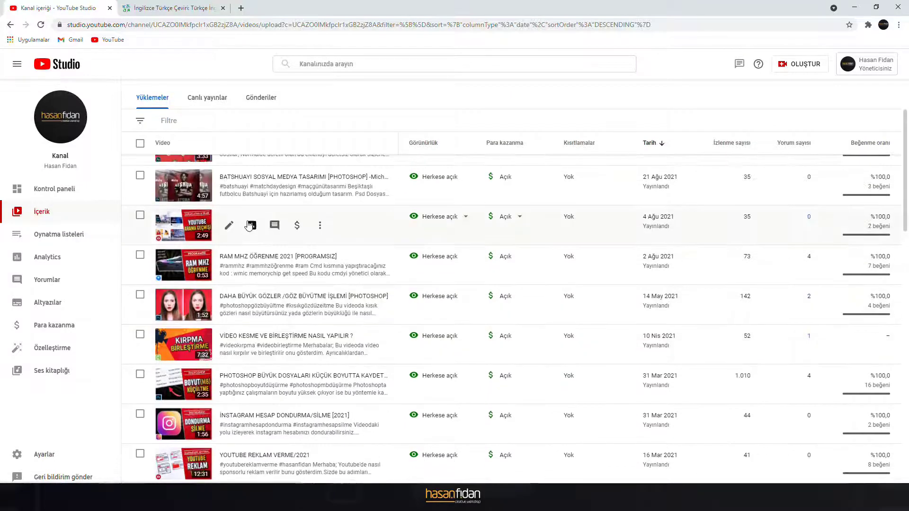
pyautogui.click(229, 305)
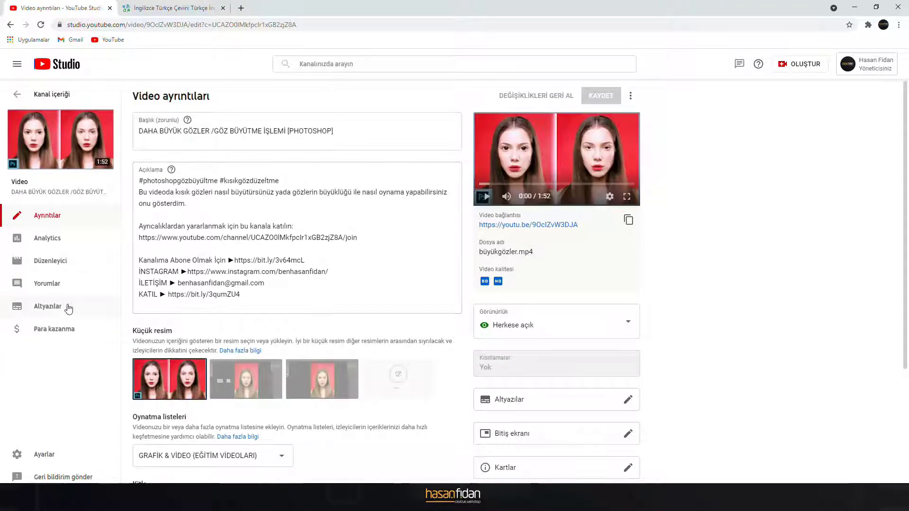
pyautogui.click(49, 306)
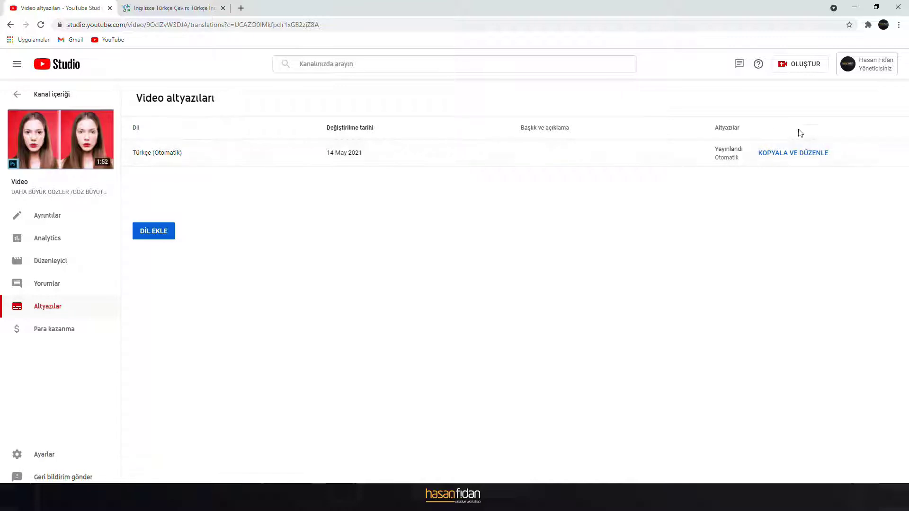
pyautogui.click(156, 233)
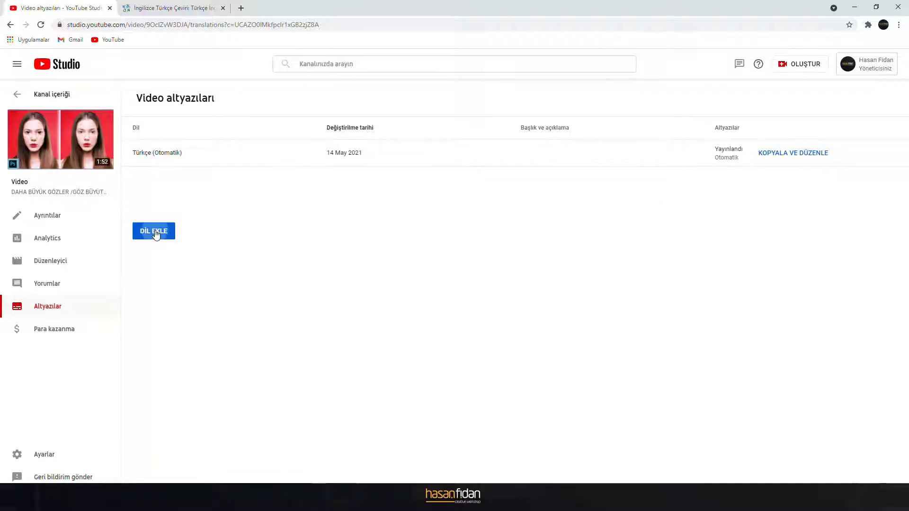
pyautogui.click(236, 142)
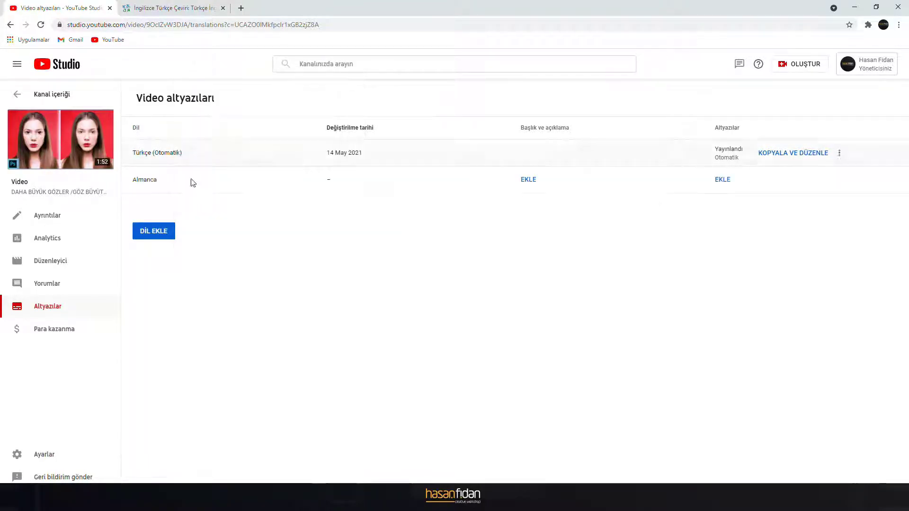
pyautogui.click(718, 187)
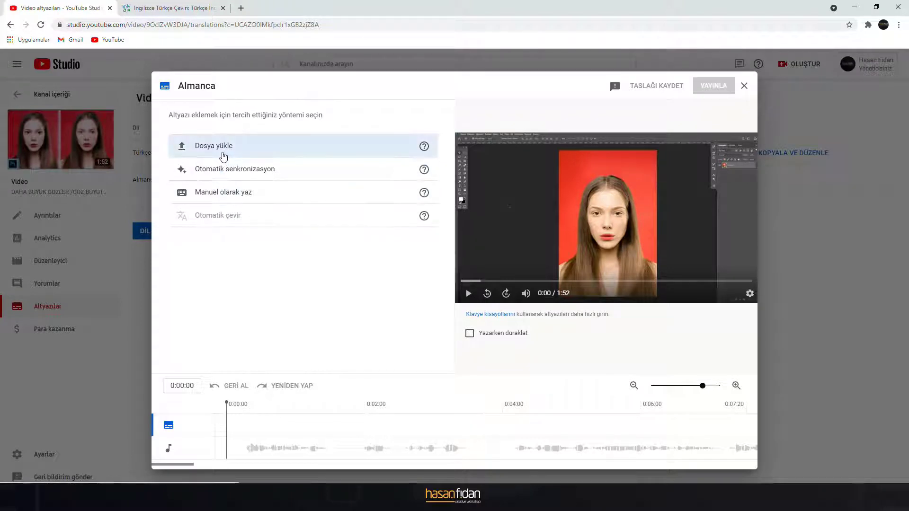
pyautogui.click(742, 87)
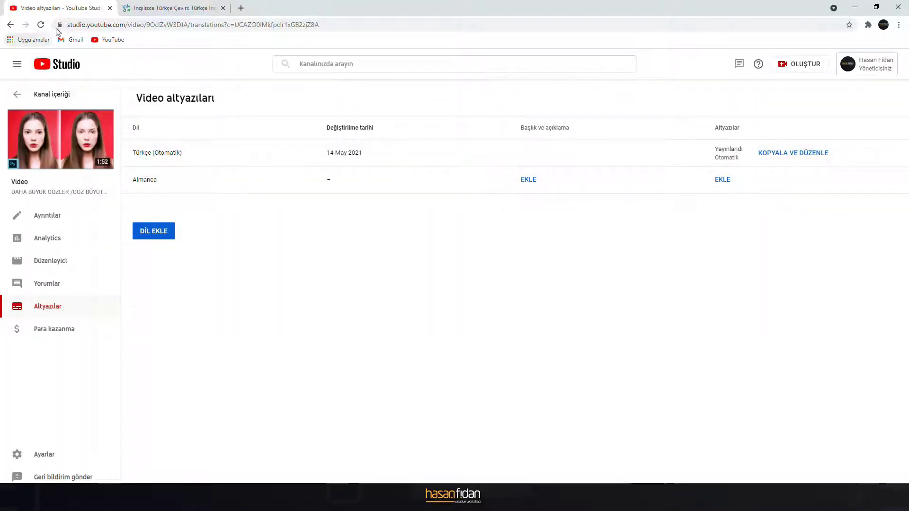
pyautogui.click(42, 25)
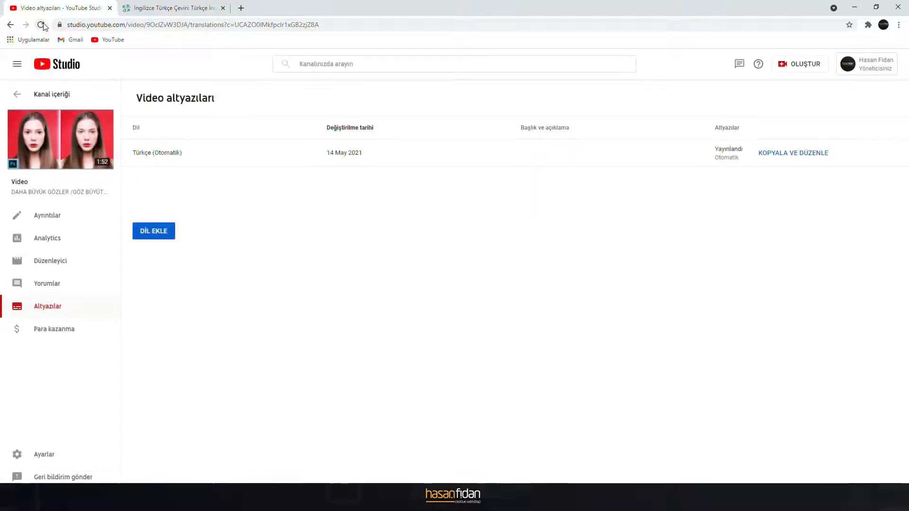
# Step: Open an editable copy of the automatic Turkish subtitles and check the transcript's opening words against the video playback
pyautogui.click(788, 156)
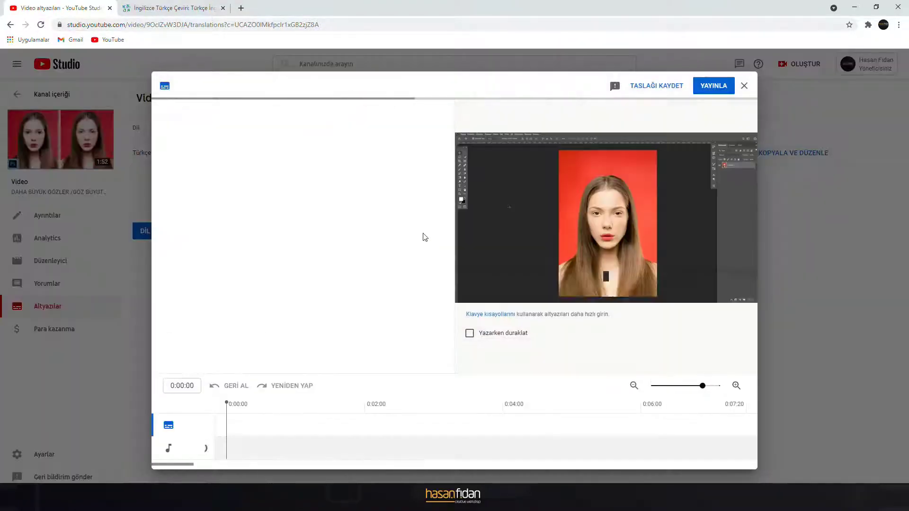
pyautogui.click(345, 218)
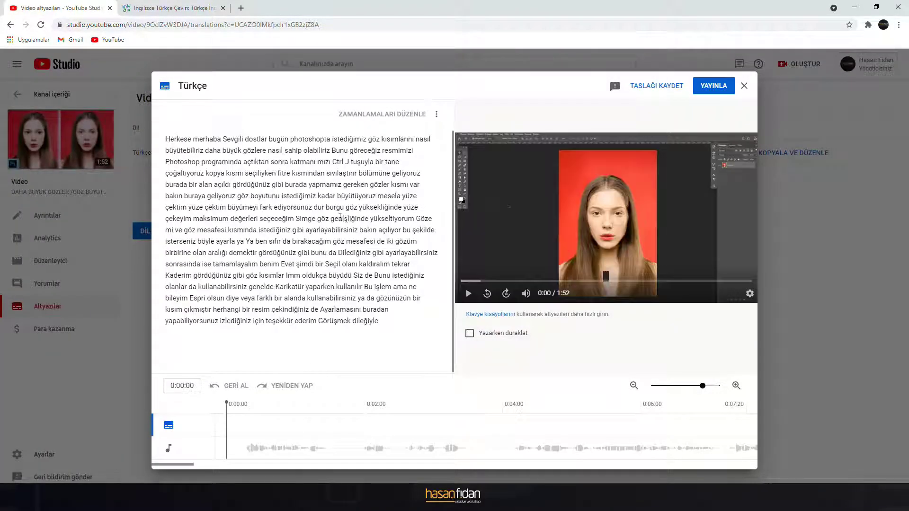
pyautogui.doubleClick(220, 142)
pyautogui.click(311, 195)
pyautogui.doubleClick(193, 142)
pyautogui.click(331, 230)
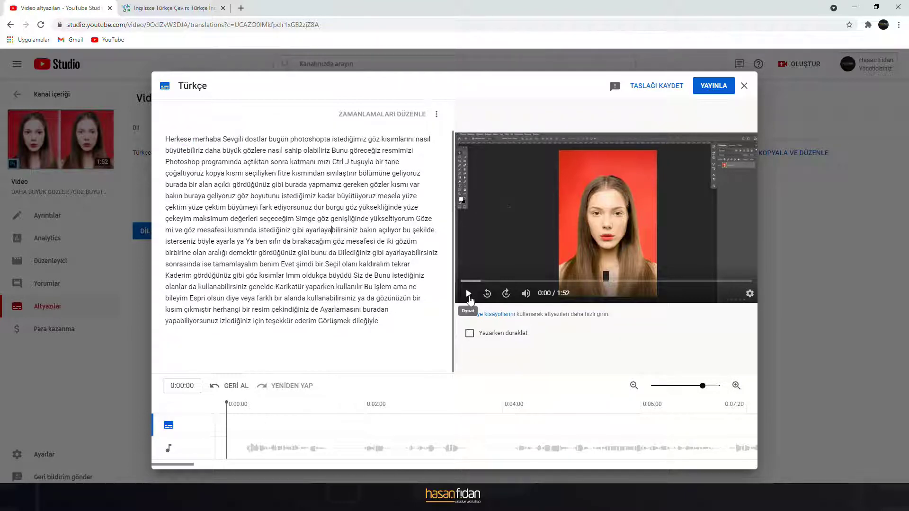
pyautogui.click(468, 294)
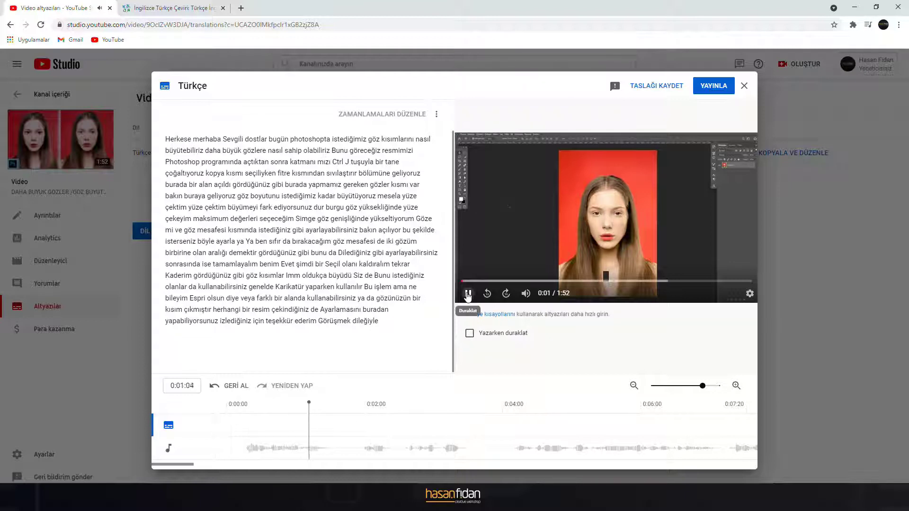
pyautogui.click(468, 295)
# Step: Delete the word "Herkese" from the start of the Turkish transcript and publish the subtitles
pyautogui.moveTo(195, 141); pyautogui.dragTo(149, 146)
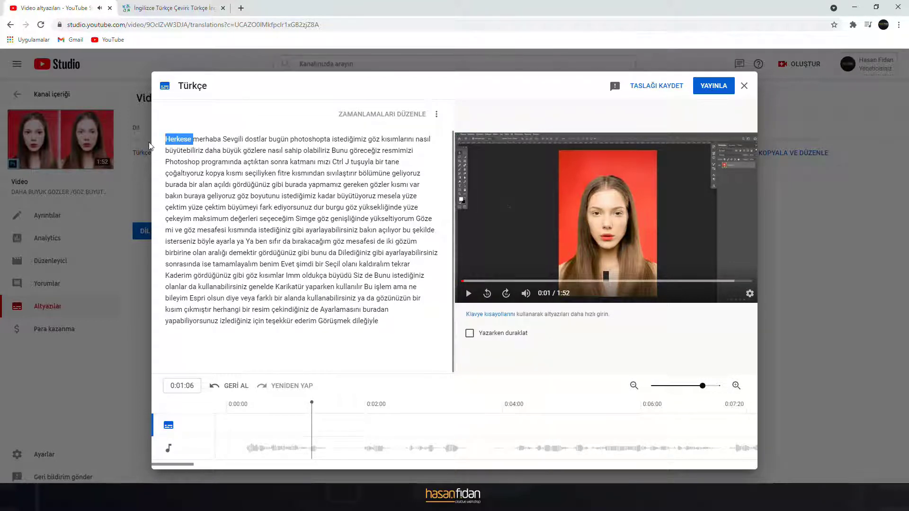
pyautogui.press('BackSpace')
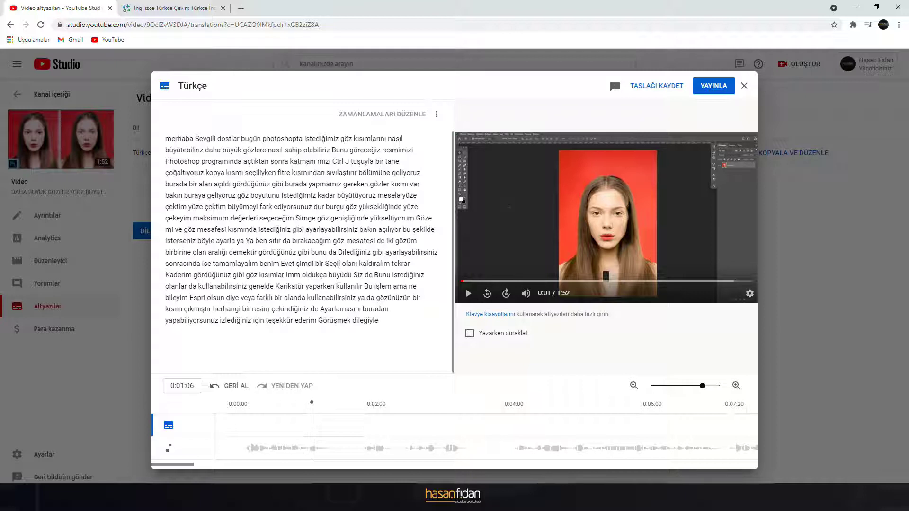
pyautogui.write('i')
pyautogui.click(713, 86)
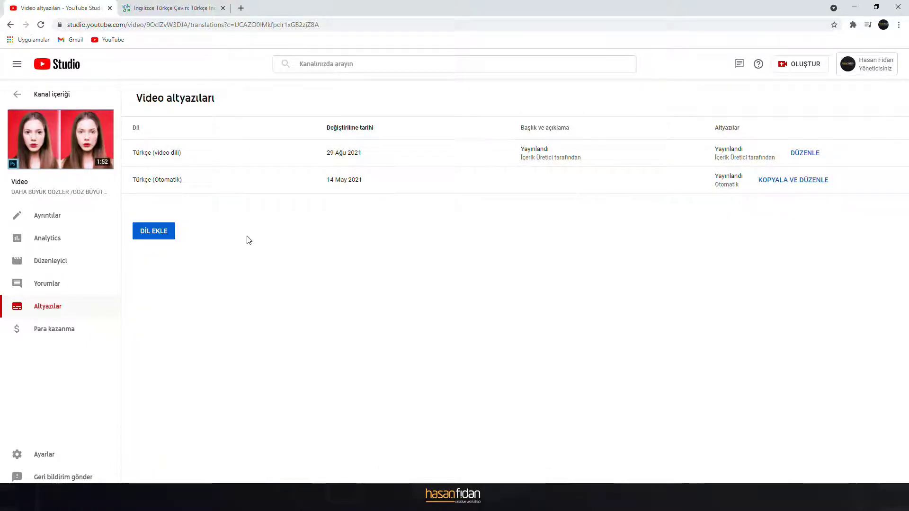
# Step: Add Almanca to the video's languages and publish automatically translated subtitles for it
pyautogui.click(160, 230)
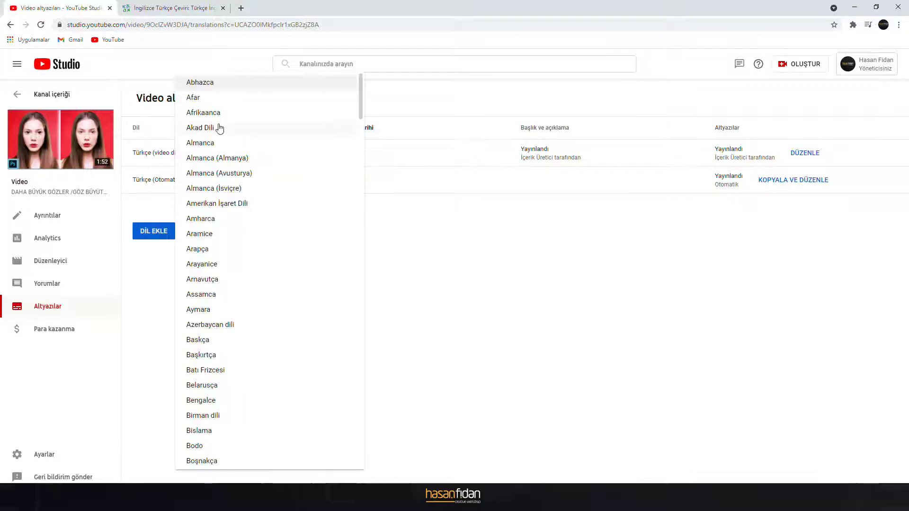
pyautogui.click(225, 145)
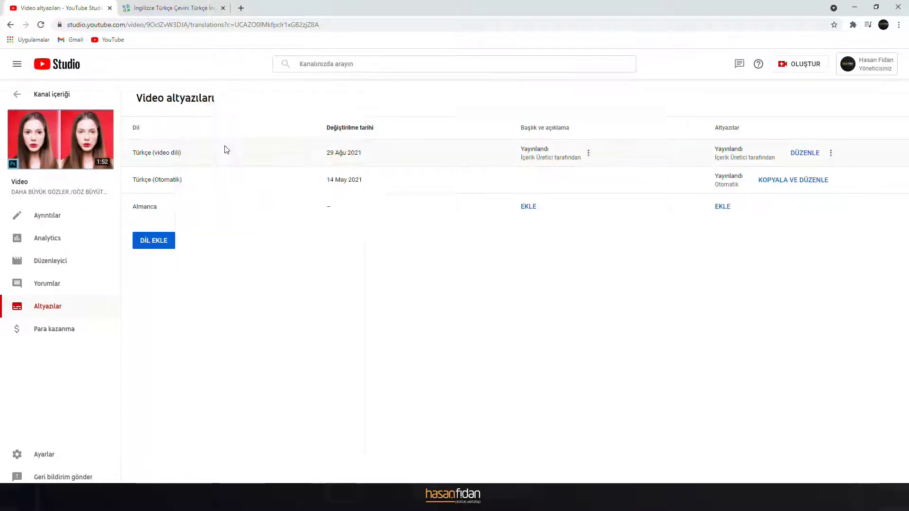
pyautogui.click(722, 211)
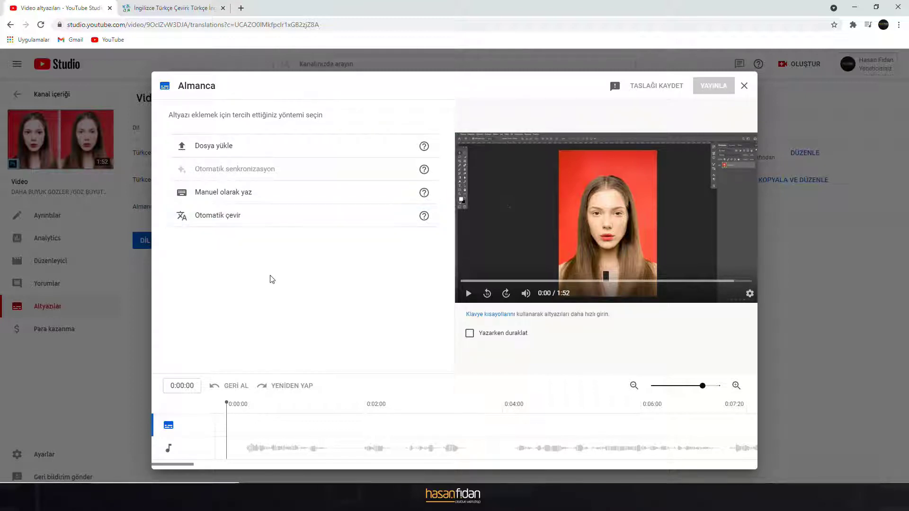
pyautogui.click(218, 218)
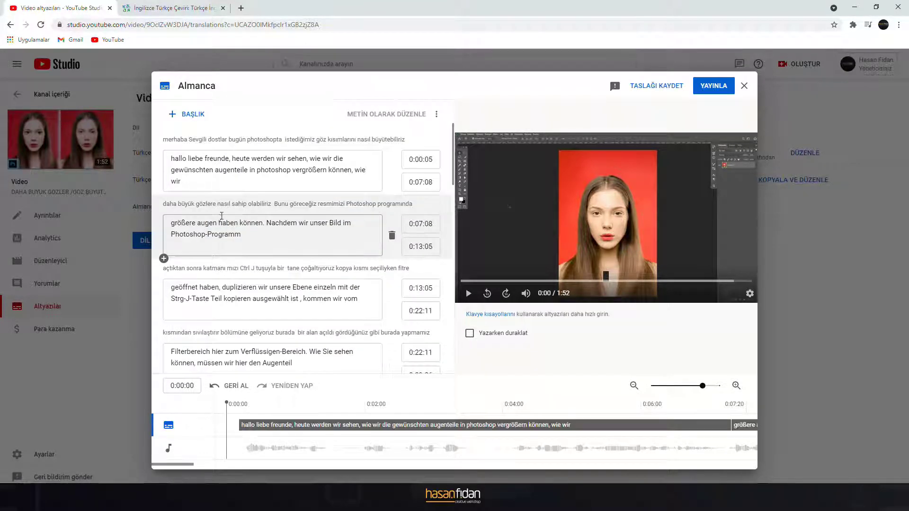
pyautogui.scroll(-4, 215, 199)
pyautogui.scroll(-10, 215, 190)
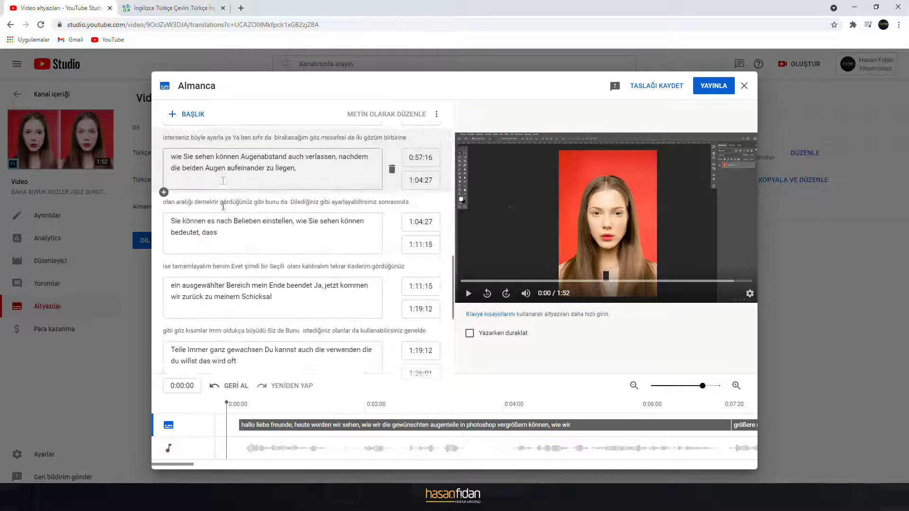
pyautogui.click(714, 86)
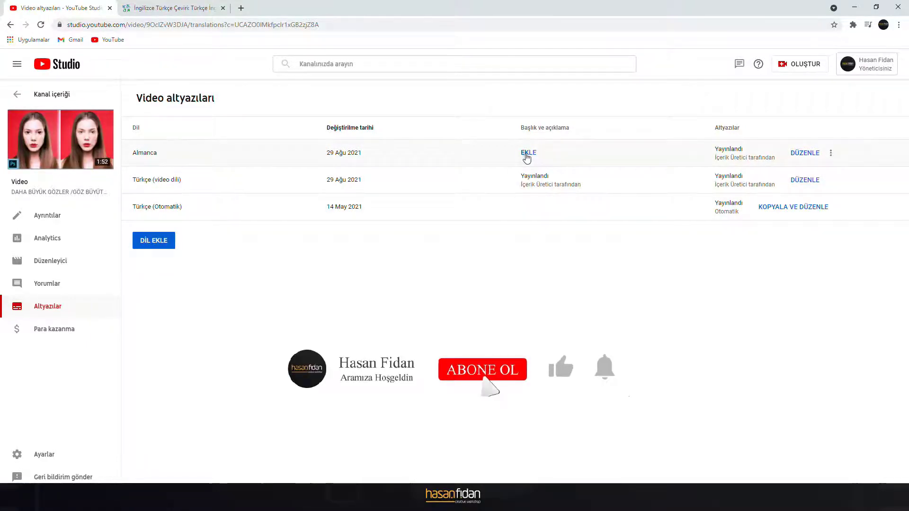
# Step: Copy the original Turkish title from the Almanca title and description form into the ingilizceturkce.gen.tr translator as source text
pyautogui.click(526, 152)
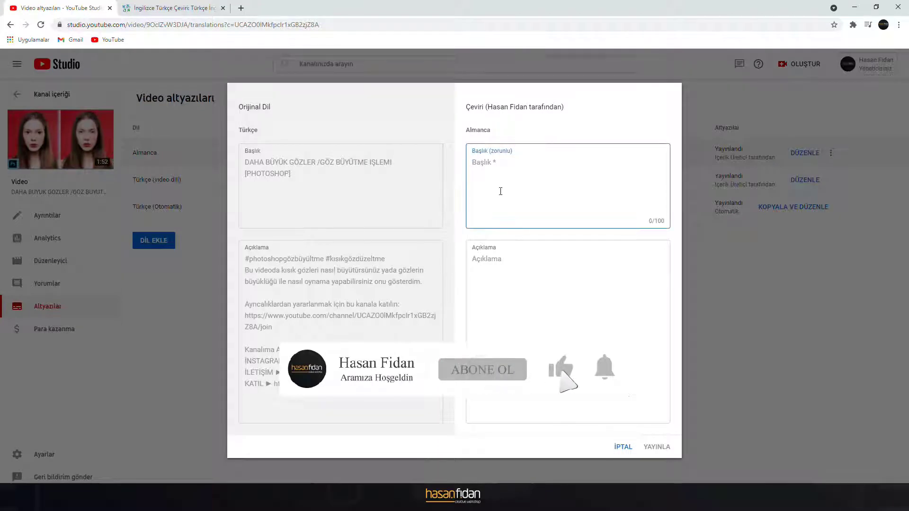
pyautogui.moveTo(292, 175); pyautogui.dragTo(244, 162)
pyautogui.rightClick(269, 165)
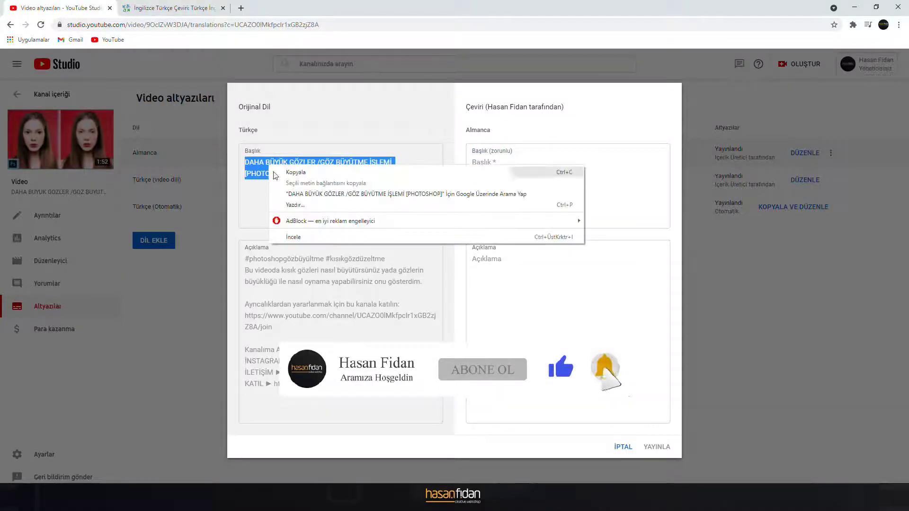
pyautogui.click(298, 173)
pyautogui.click(175, 8)
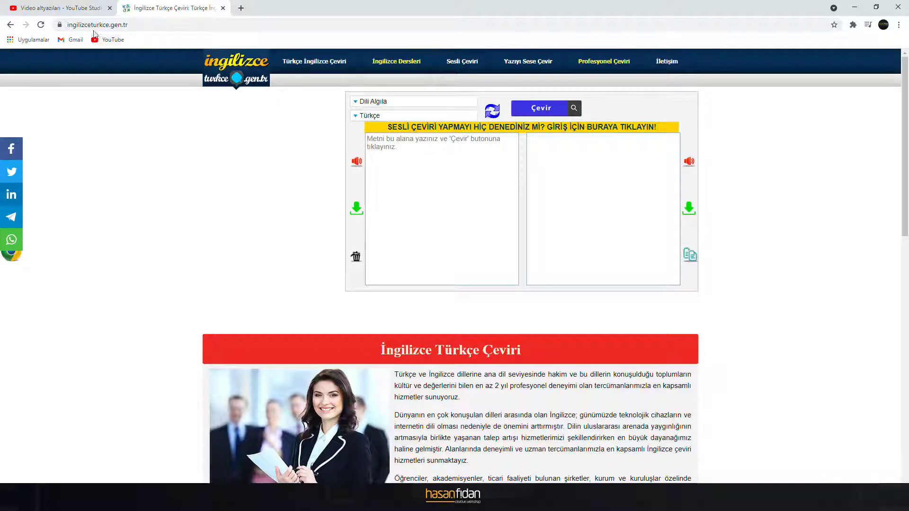
pyautogui.click(388, 160)
pyautogui.hotkey('ctrl', 'v')
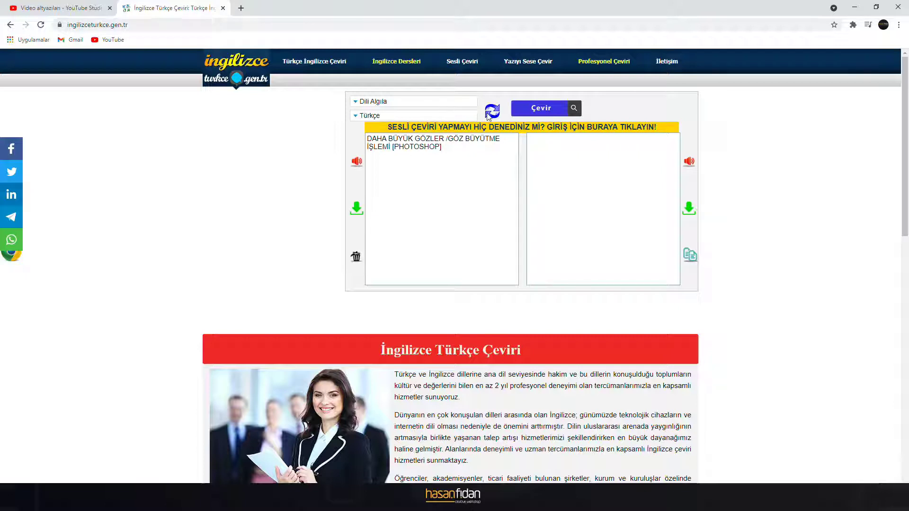
# Step: Set the translator's target language to Almanca for the pasted video title
pyautogui.click(441, 112)
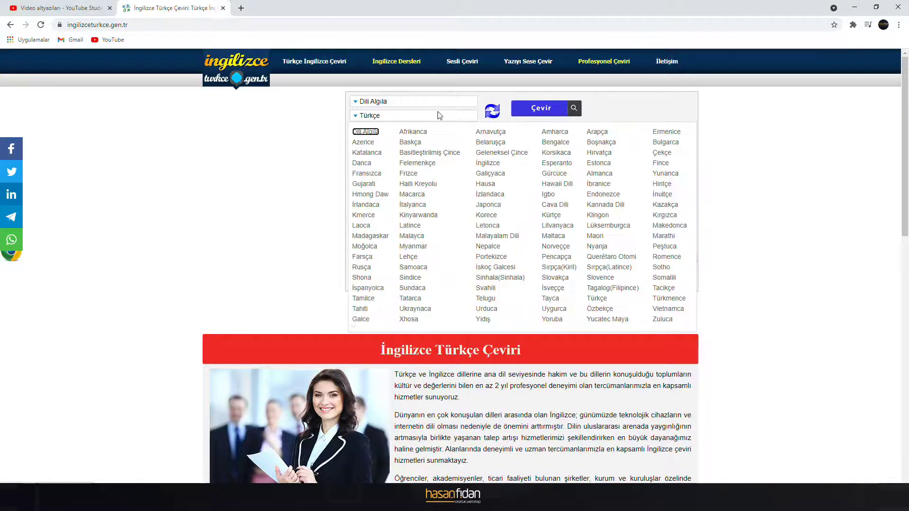
pyautogui.click(244, 192)
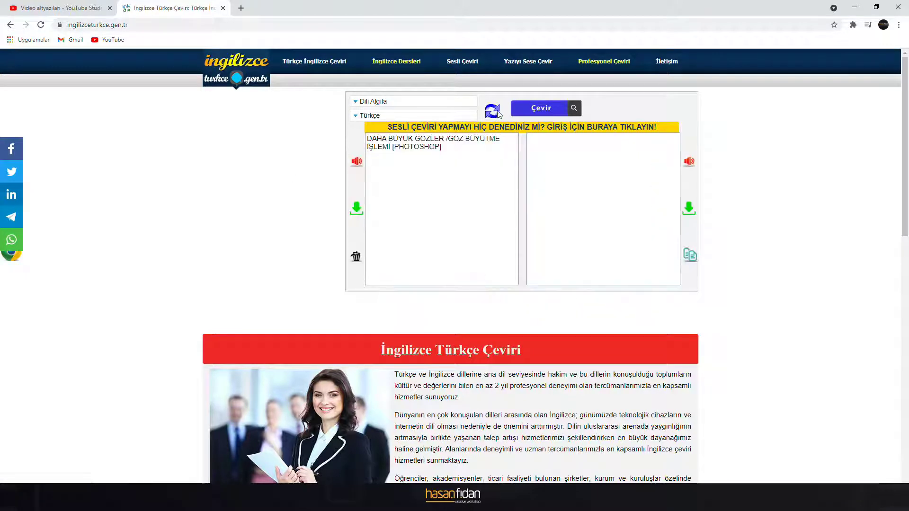
pyautogui.click(524, 114)
pyautogui.click(411, 104)
pyautogui.click(412, 105)
pyautogui.click(413, 116)
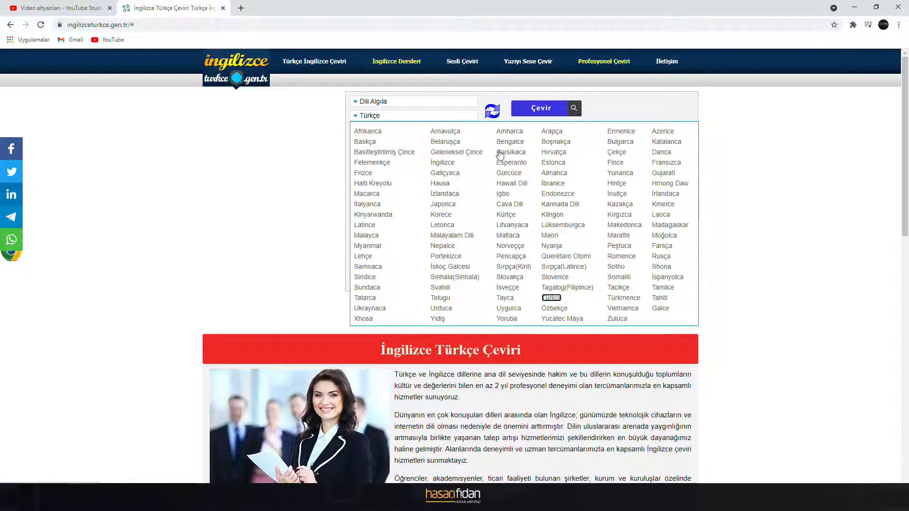
pyautogui.click(553, 173)
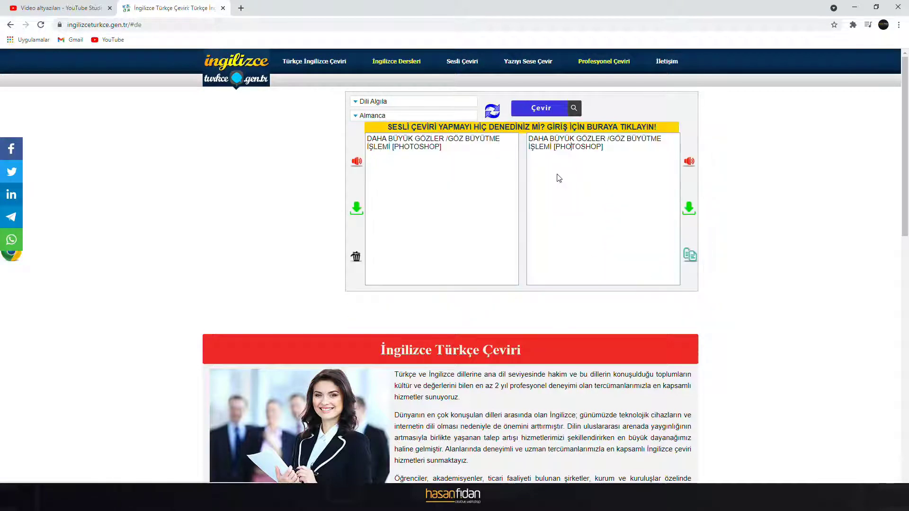
# Step: Translate the title into Almanca and enter "GRÖSSERE AUGEN / AUGENVERGRÖßERUNG [PHOTOSHOP]" as the video's Almanca title in YouTube Studio
pyautogui.click(532, 110)
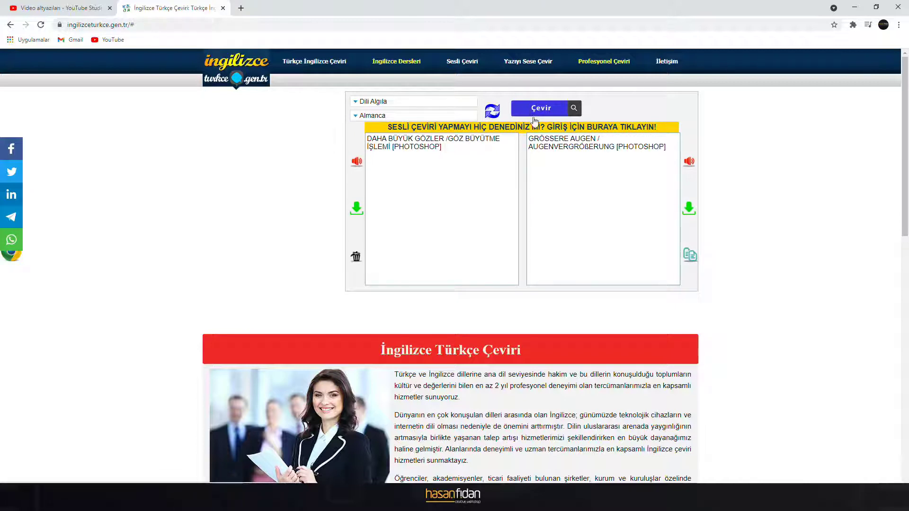
pyautogui.moveTo(670, 152); pyautogui.dragTo(532, 139)
pyautogui.rightClick(527, 140)
pyautogui.click(544, 147)
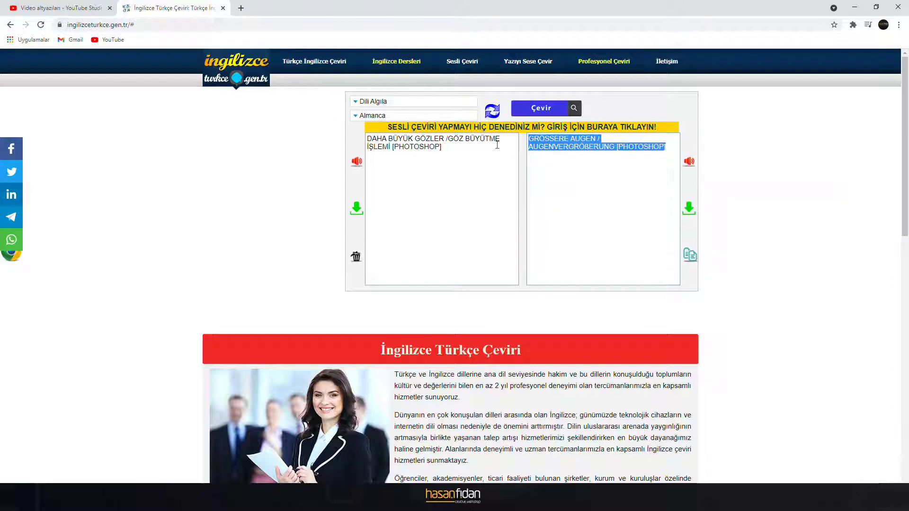
pyautogui.hotkey('ctrl', 'Tab')
pyautogui.click(468, 158)
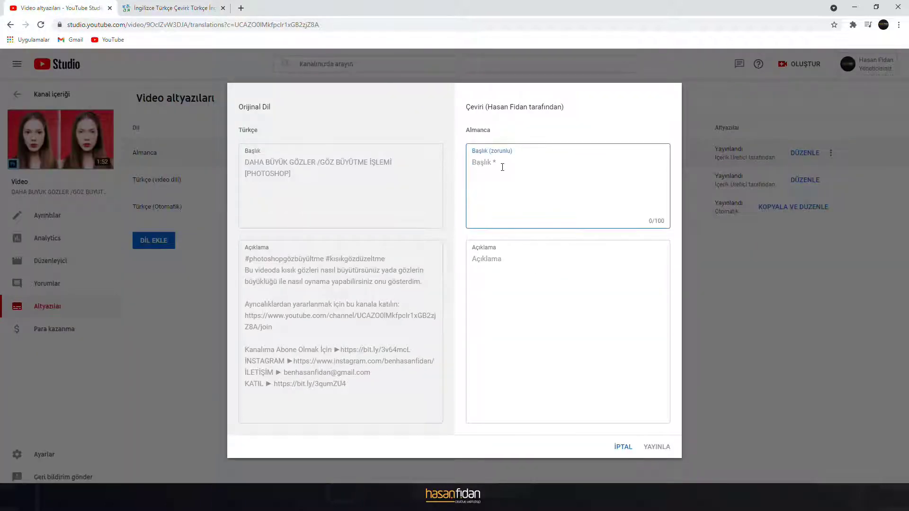
pyautogui.hotkey('ctrl', 'v')
# Step: Copy the Turkish description from "Bu videoda" through "bu kanala katılın:" and translate it into Almanca in the ingilizceturkce.gen.tr translator
pyautogui.click(516, 274)
pyautogui.click(331, 282)
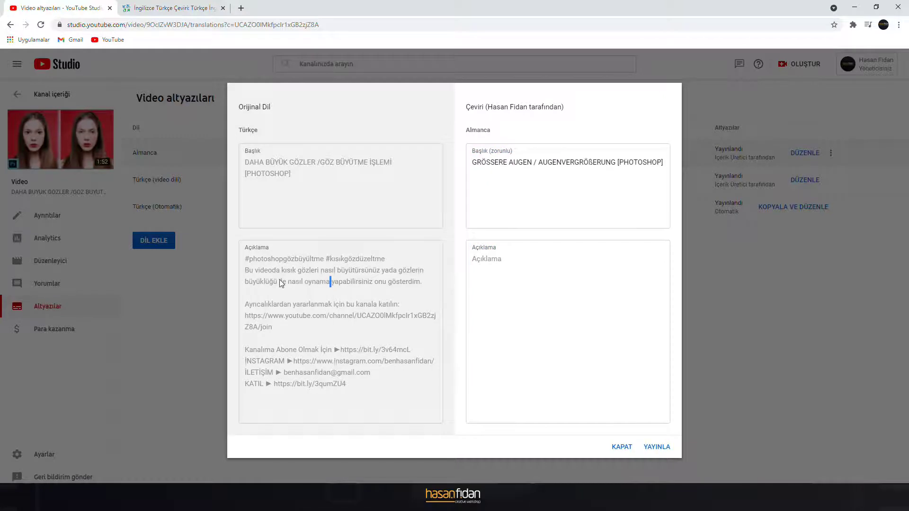
pyautogui.moveTo(258, 272); pyautogui.dragTo(401, 303)
pyautogui.rightClick(387, 276)
pyautogui.click(394, 279)
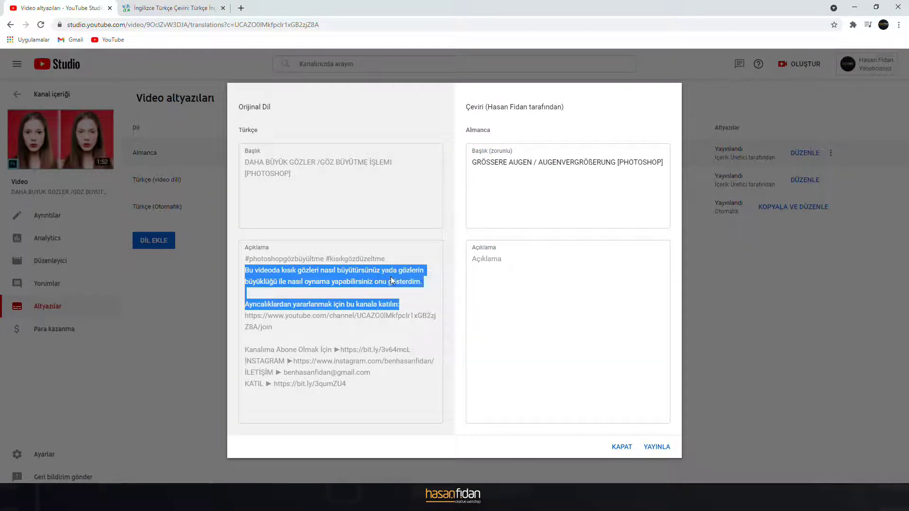
pyautogui.click(204, 5)
pyautogui.moveTo(434, 180); pyautogui.dragTo(306, 136)
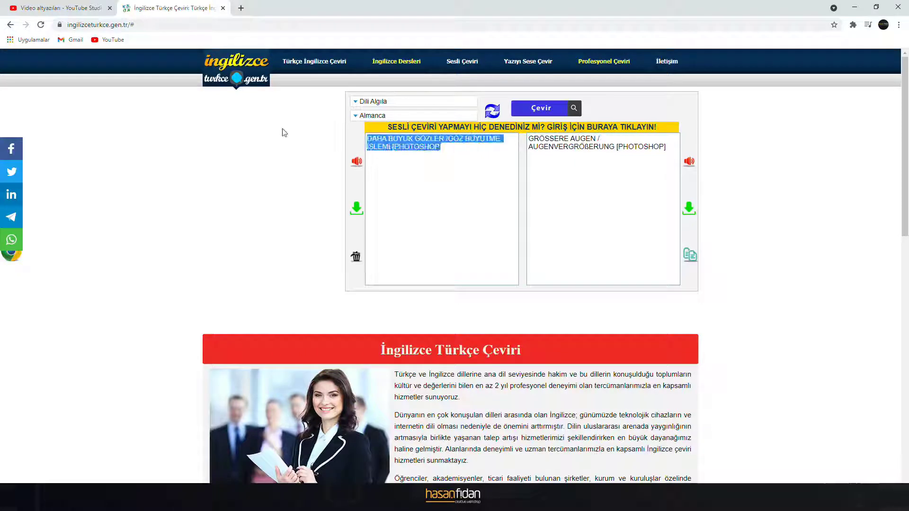
pyautogui.hotkey('ctrl', 'v')
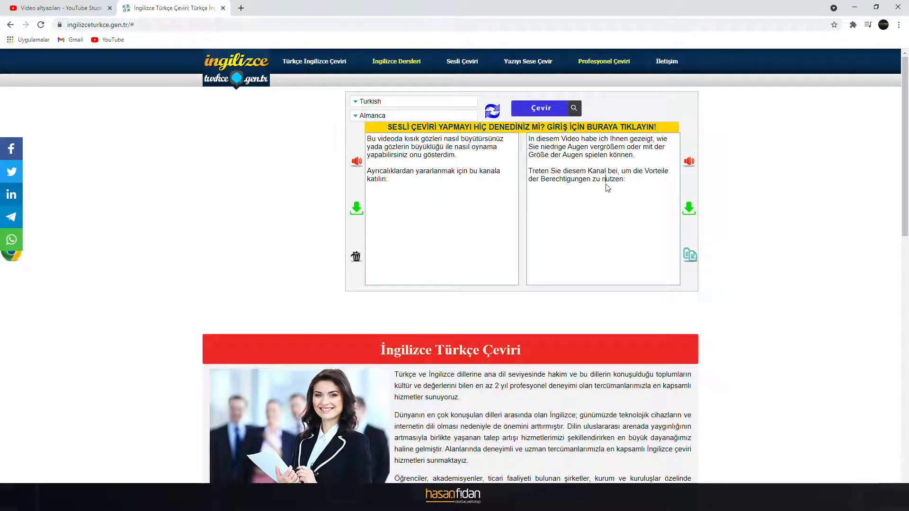
# Step: Copy the German description translation into the Almanca description in YouTube Studio and publish the translated title and description
pyautogui.moveTo(627, 181); pyautogui.dragTo(566, 148)
pyautogui.rightClick(564, 148)
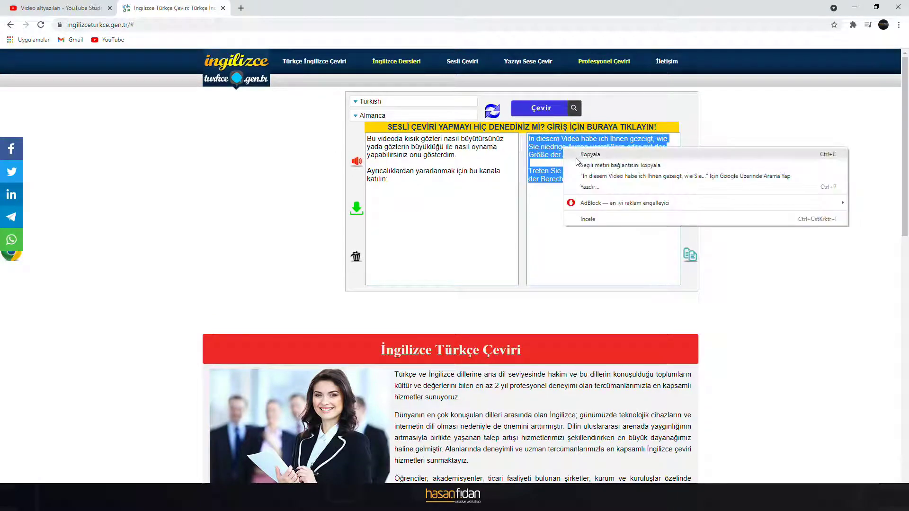
pyautogui.click(590, 154)
pyautogui.click(62, 7)
pyautogui.click(525, 261)
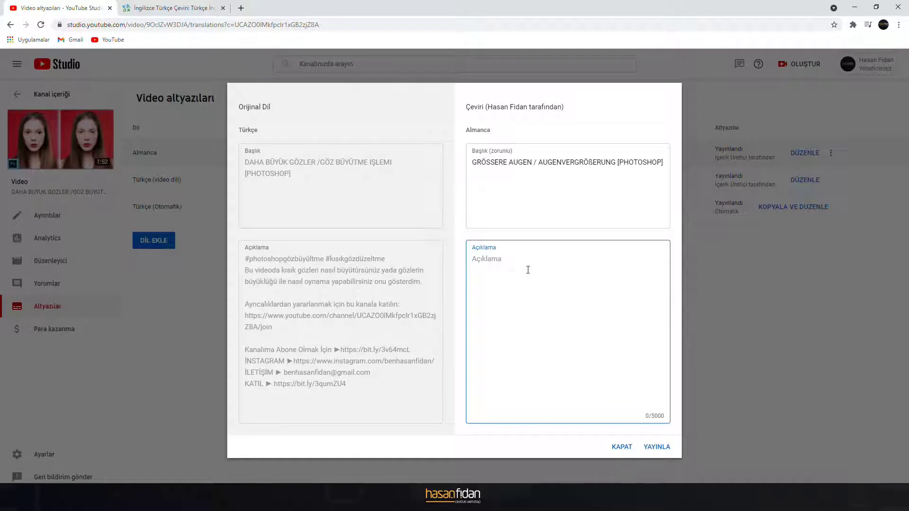
pyautogui.hotkey('ctrl', 'v')
pyautogui.click(656, 446)
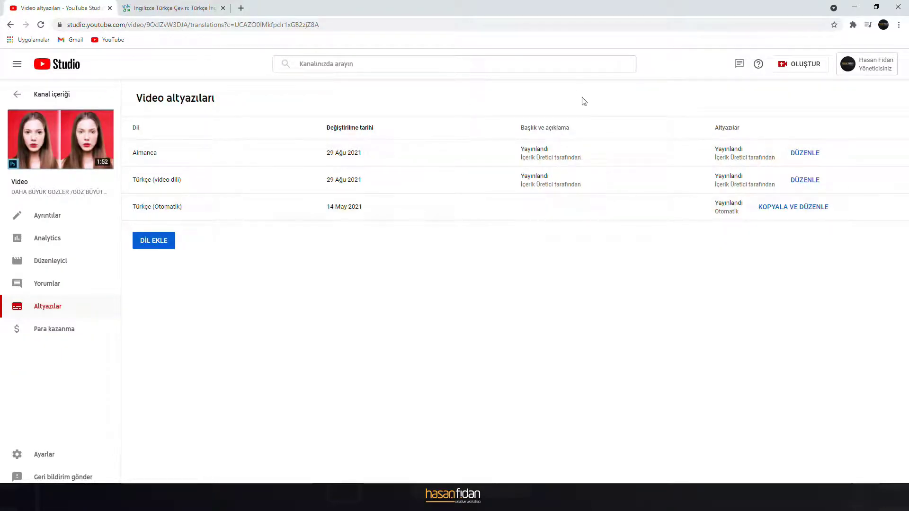
# Step: Add Arnavutça to the video's languages and publish automatically translated subtitles for it
pyautogui.click(154, 246)
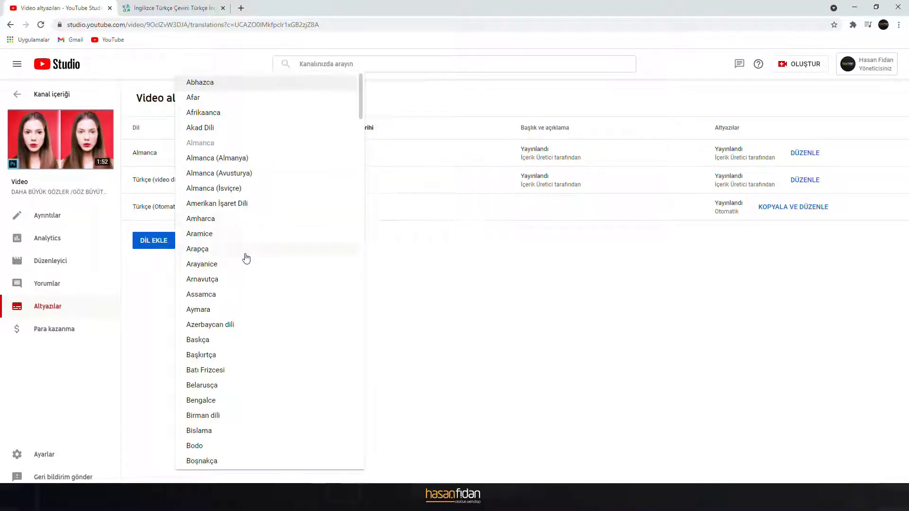
pyautogui.click(214, 283)
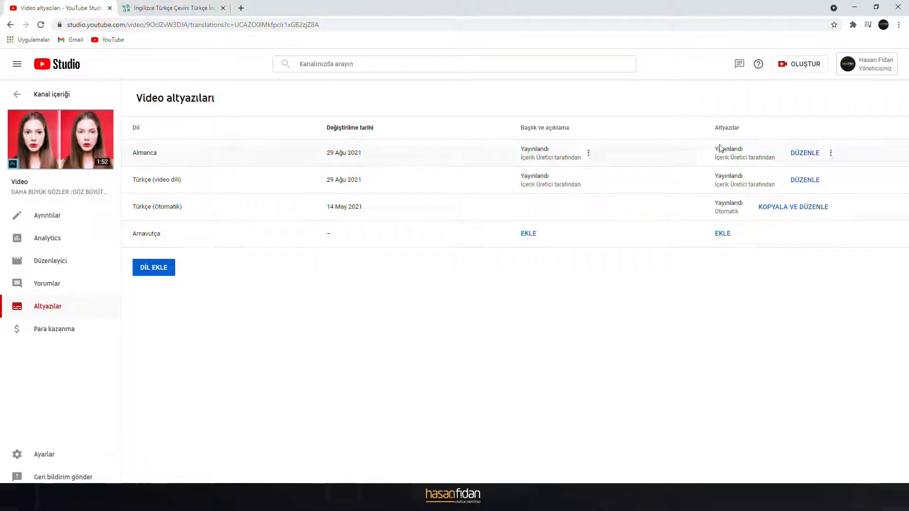
pyautogui.click(722, 234)
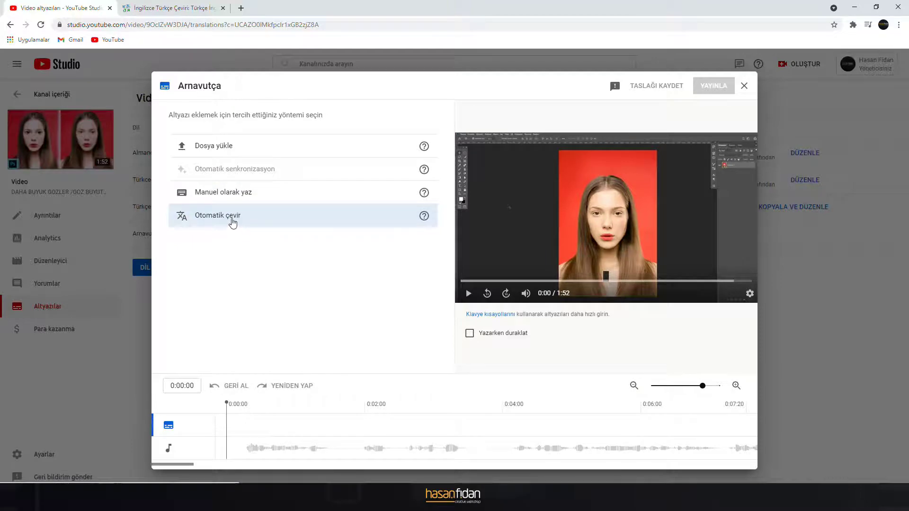
pyautogui.click(233, 215)
pyautogui.scroll(-5, 223, 181)
pyautogui.scroll(5, 223, 181)
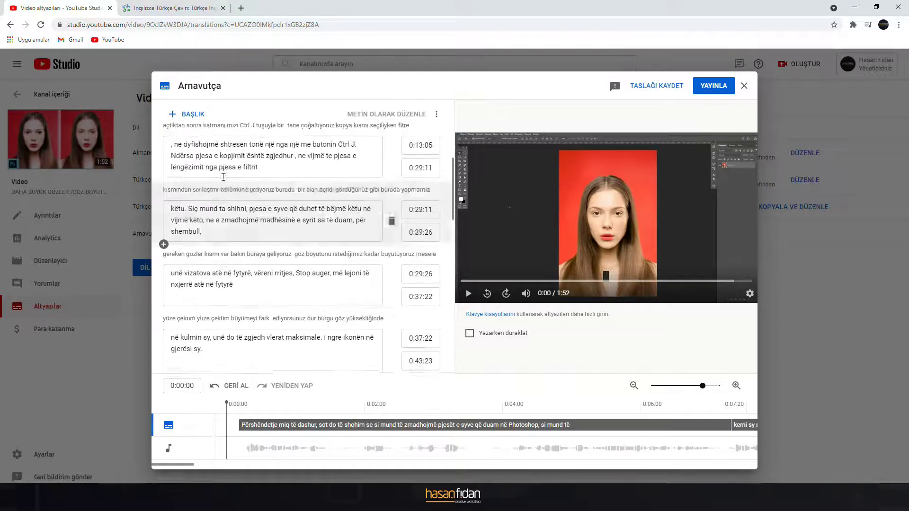
pyautogui.click(702, 91)
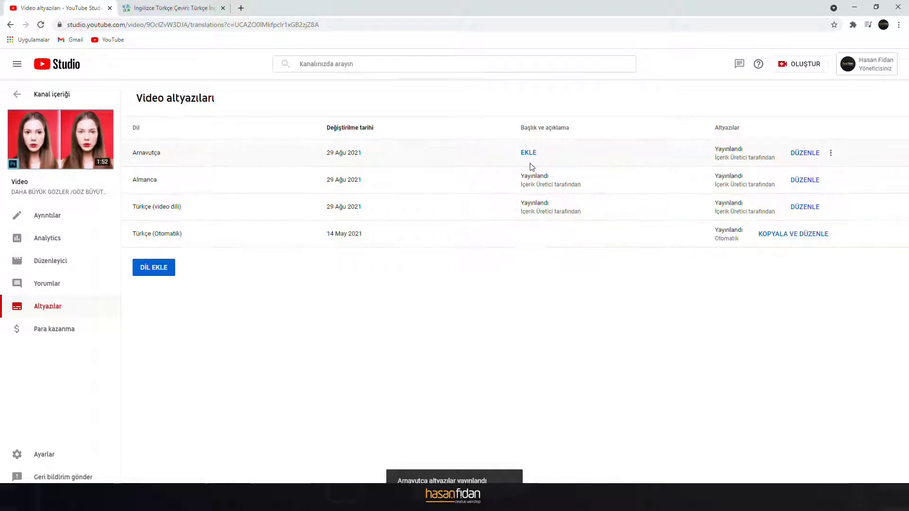
# Step: Copy the original Turkish title from the Arnavutça title and description form and replace the translator's source text with it
pyautogui.click(536, 154)
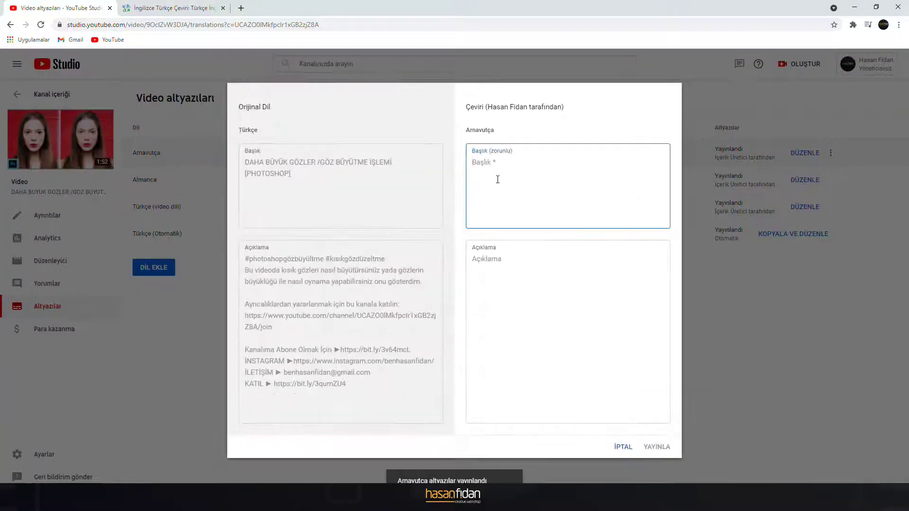
pyautogui.click(231, 3)
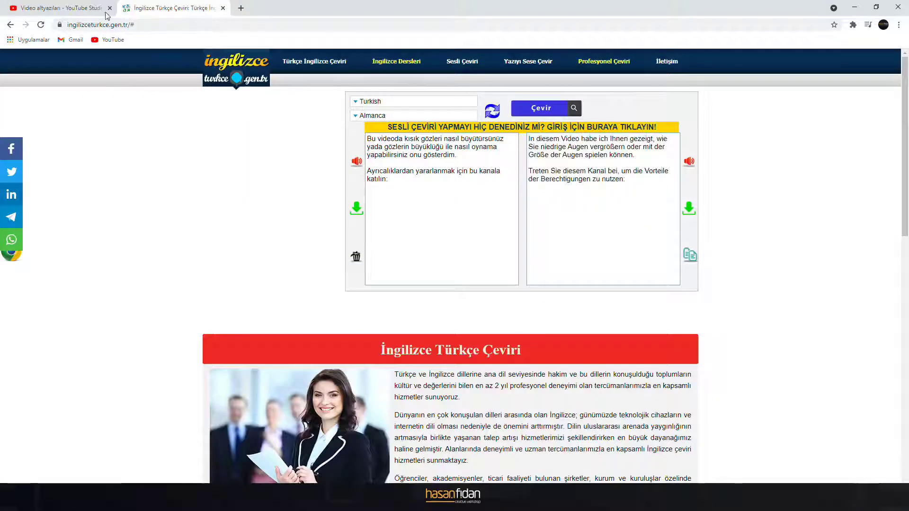
pyautogui.click(105, 13)
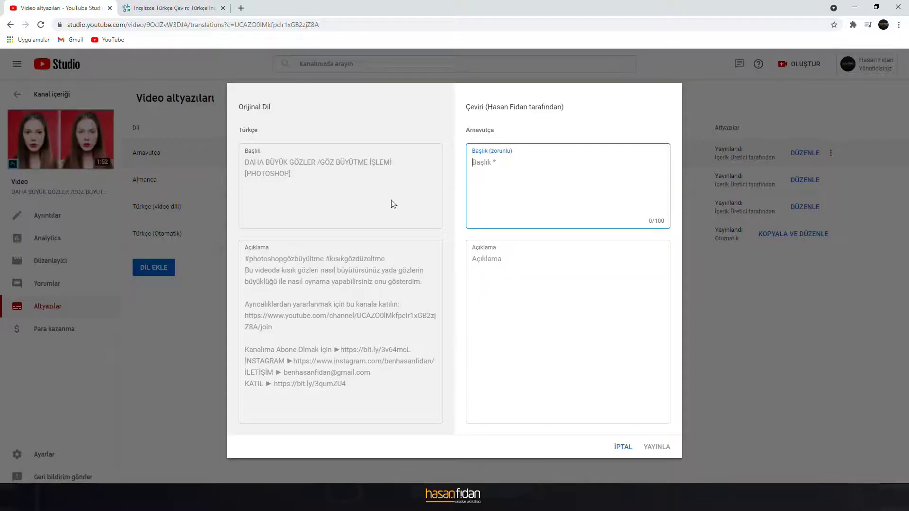
pyautogui.click(145, 4)
pyautogui.click(73, 10)
pyautogui.moveTo(290, 176); pyautogui.dragTo(238, 160)
pyautogui.rightClick(287, 167)
pyautogui.click(307, 172)
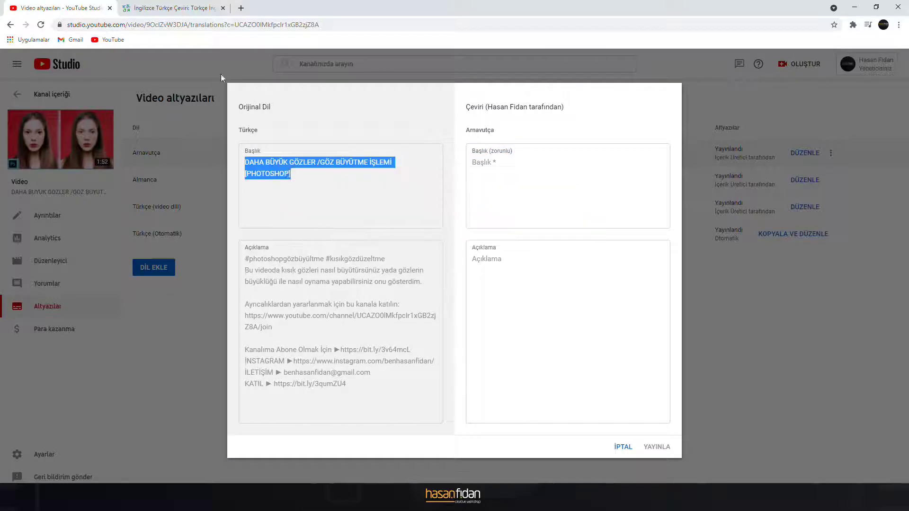
pyautogui.click(173, 8)
pyautogui.moveTo(428, 186); pyautogui.dragTo(301, 129)
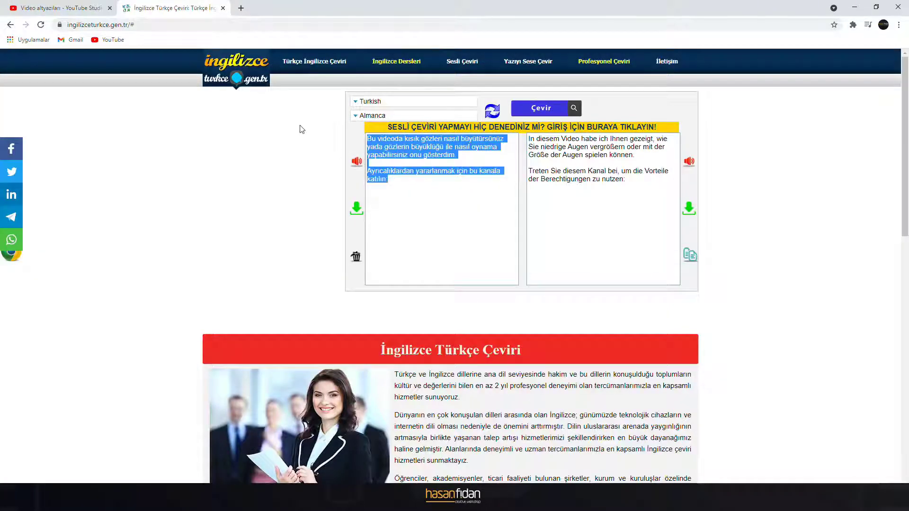
pyautogui.hotkey('ctrl', 'v')
# Step: Translate the title into Arnavutça and enter "SY MË TË MËDHENJ /ME SY TË ZMADHUAR [PHOTOSHOP]" as the video's Arnavutça title in YouTube Studio
pyautogui.click(402, 117)
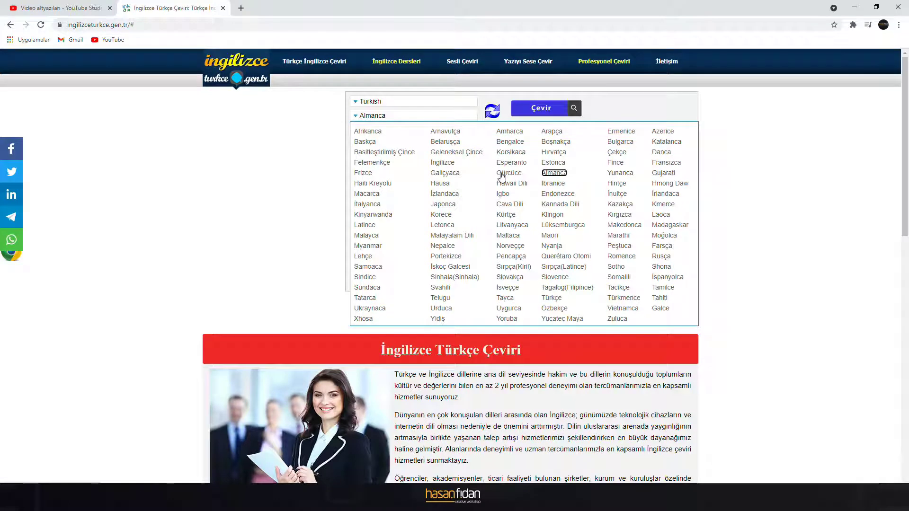
pyautogui.click(455, 132)
pyautogui.click(546, 106)
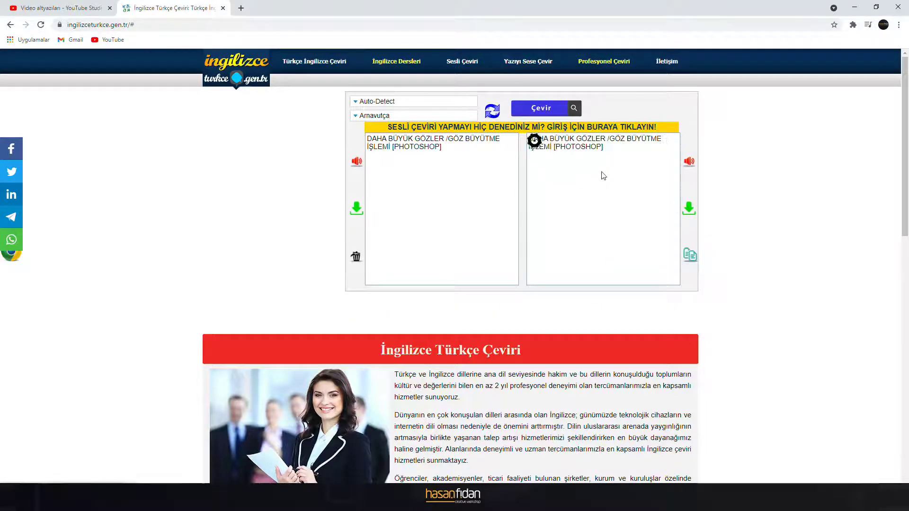
pyautogui.moveTo(578, 151); pyautogui.dragTo(530, 136)
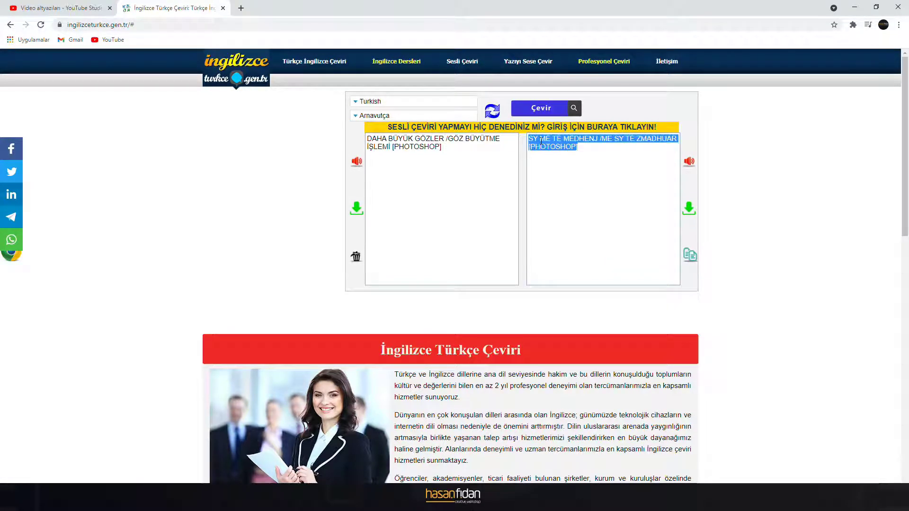
pyautogui.rightClick(541, 140)
pyautogui.click(561, 148)
pyautogui.click(59, 8)
pyautogui.click(530, 160)
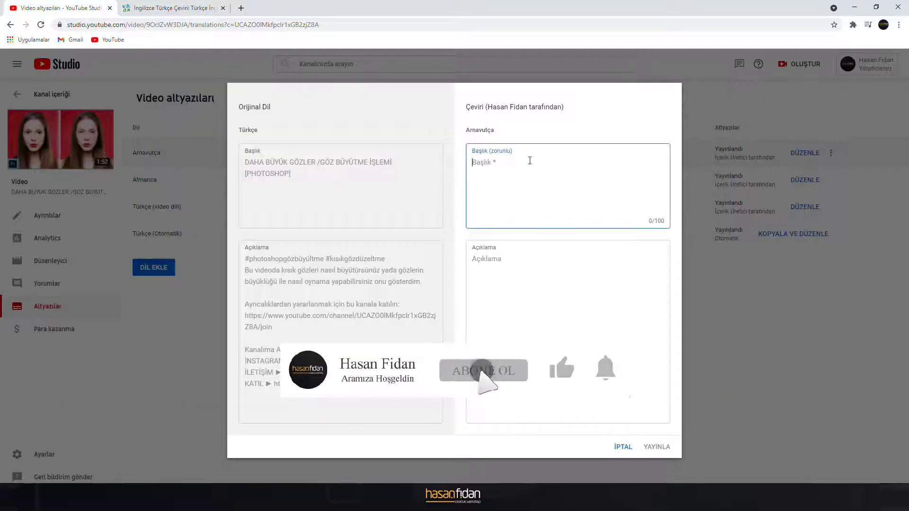
pyautogui.hotkey('ctrl', 'v')
# Step: Copy the Turkish description sentence starting "Bu videoda kısık gözleri" into the ingilizceturkce.gen.tr translator and translate it into Arnavutça
pyautogui.click(546, 274)
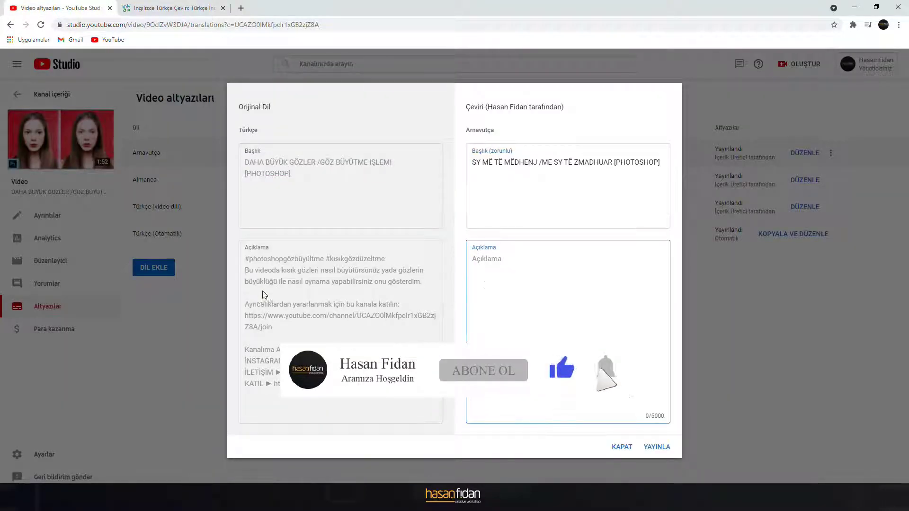
pyautogui.moveTo(245, 302); pyautogui.dragTo(291, 323)
pyautogui.doubleClick(265, 304)
pyautogui.click(279, 277)
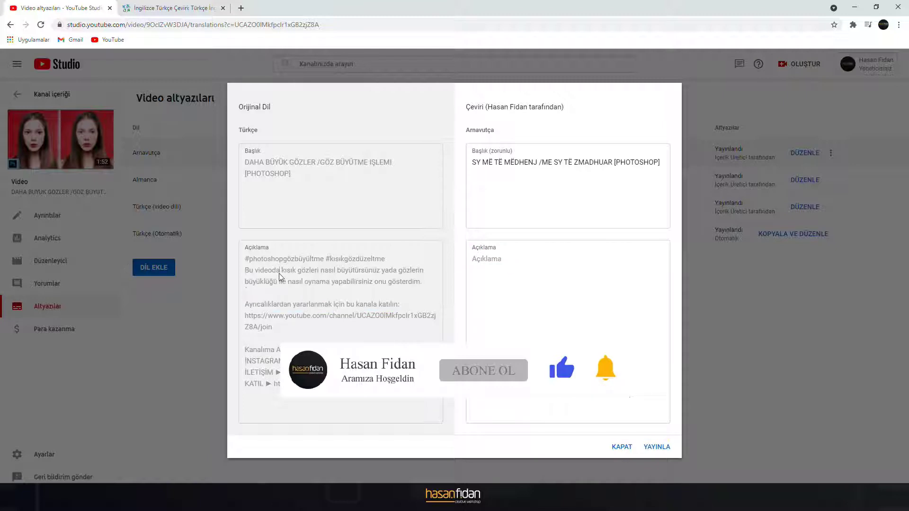
pyautogui.moveTo(246, 270); pyautogui.dragTo(391, 300)
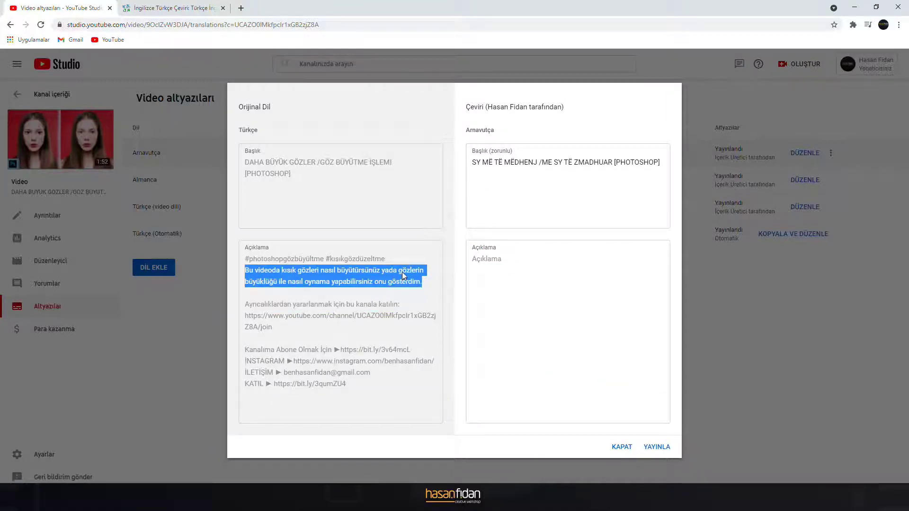
pyautogui.rightClick(401, 275)
pyautogui.click(426, 286)
pyautogui.click(170, 8)
pyautogui.hotkey('ctrl', 'a')
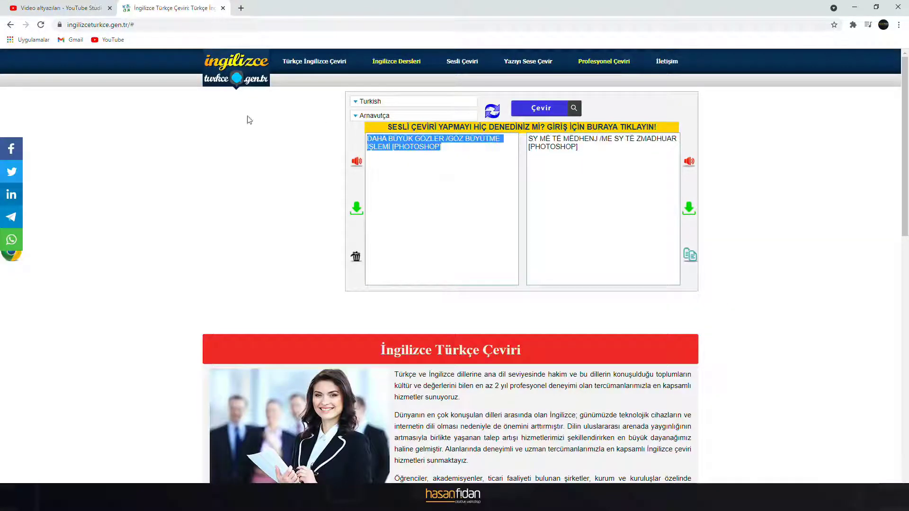
pyautogui.hotkey('ctrl', 'v')
pyautogui.click(548, 109)
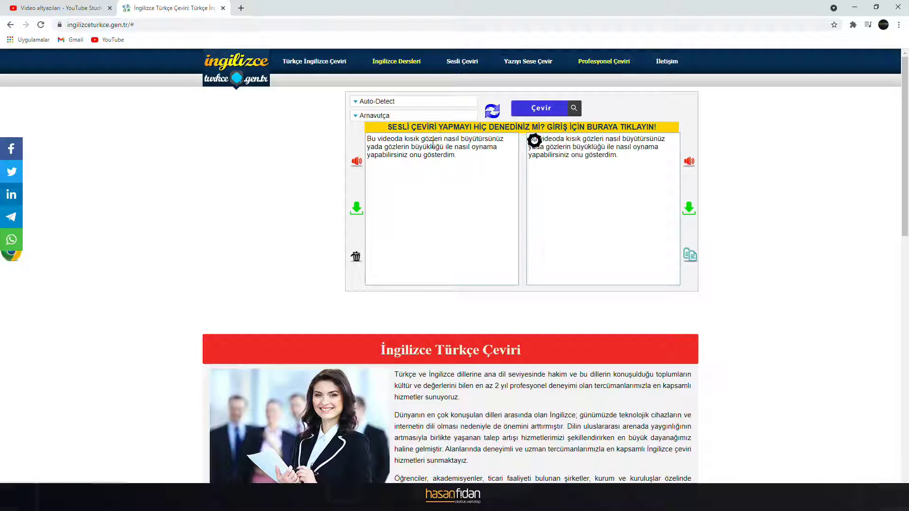
# Step: Copy the translated sentence starting "Në këtë video" into the Arnavutça description in YouTube Studio and publish the title and description
pyautogui.moveTo(671, 148); pyautogui.dragTo(521, 149)
pyautogui.rightClick(551, 146)
pyautogui.click(567, 154)
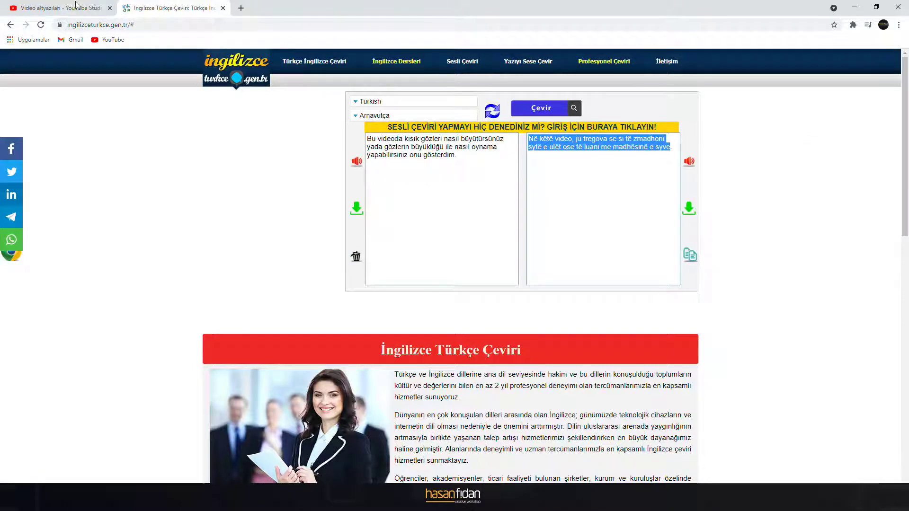
pyautogui.hotkey('ctrl', 'shift', 'Tab')
pyautogui.click(553, 272)
pyautogui.hotkey('ctrl', 'v')
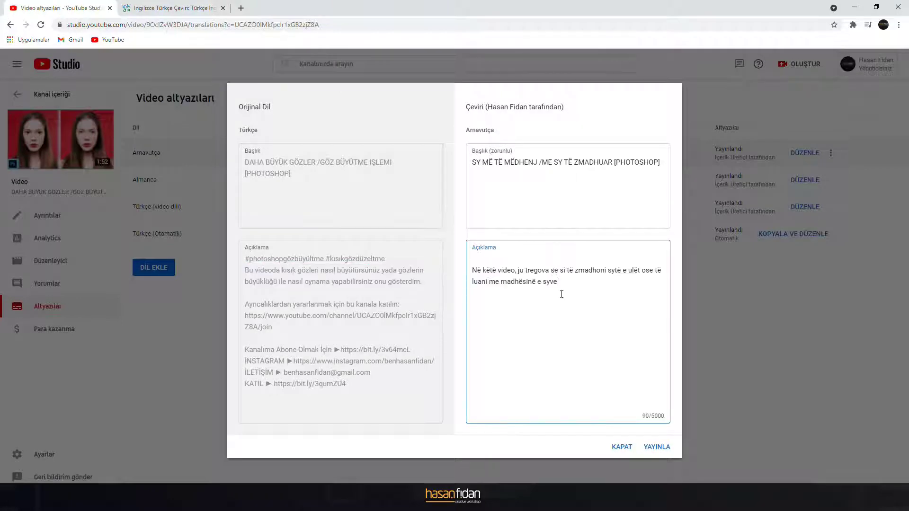
pyautogui.click(661, 447)
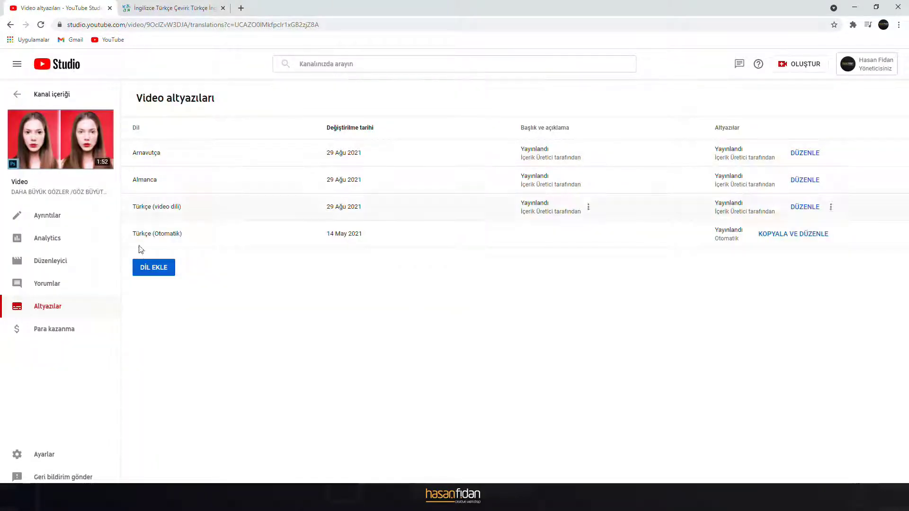
pyautogui.click(152, 269)
pyautogui.scroll(-3, 254, 227)
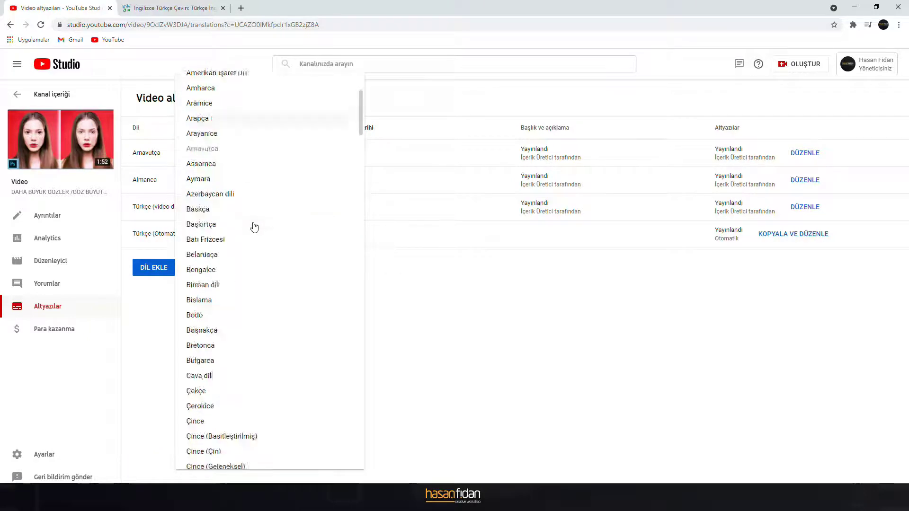
pyautogui.scroll(-20, 254, 227)
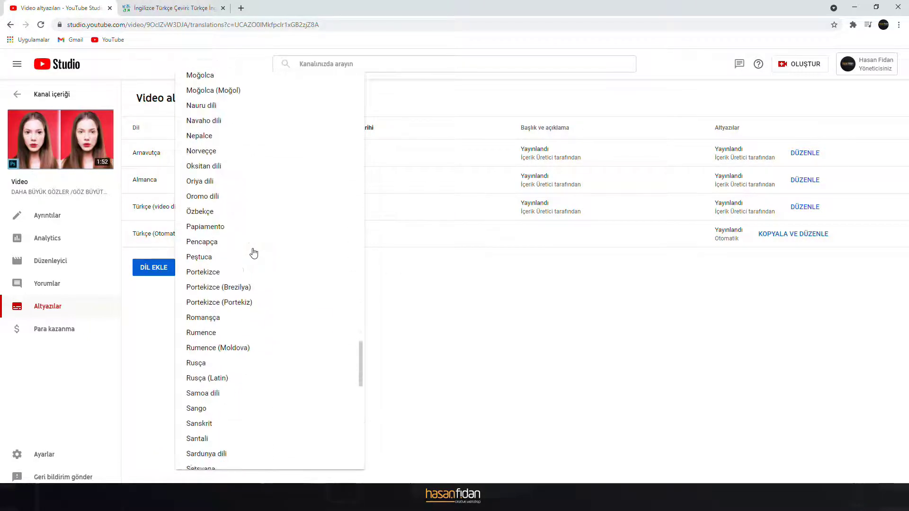
pyautogui.scroll(-13, 254, 253)
pyautogui.click(517, 303)
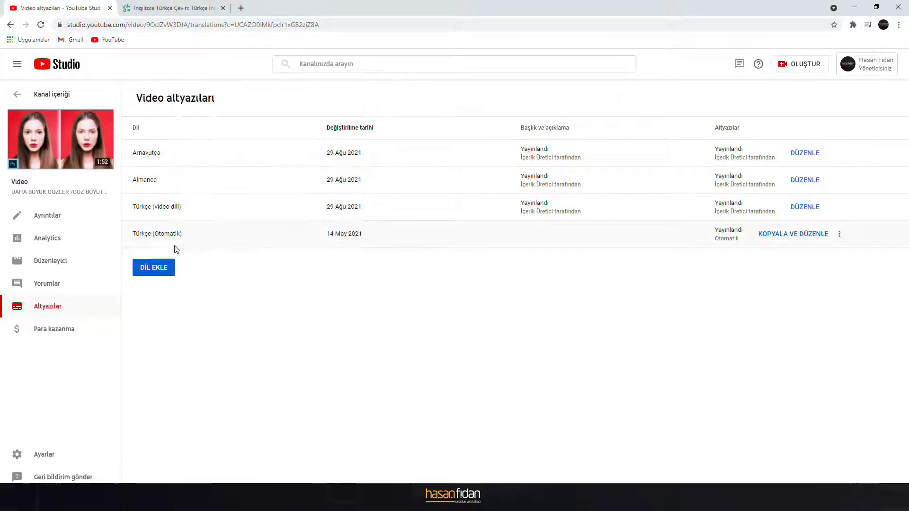
pyautogui.click(69, 70)
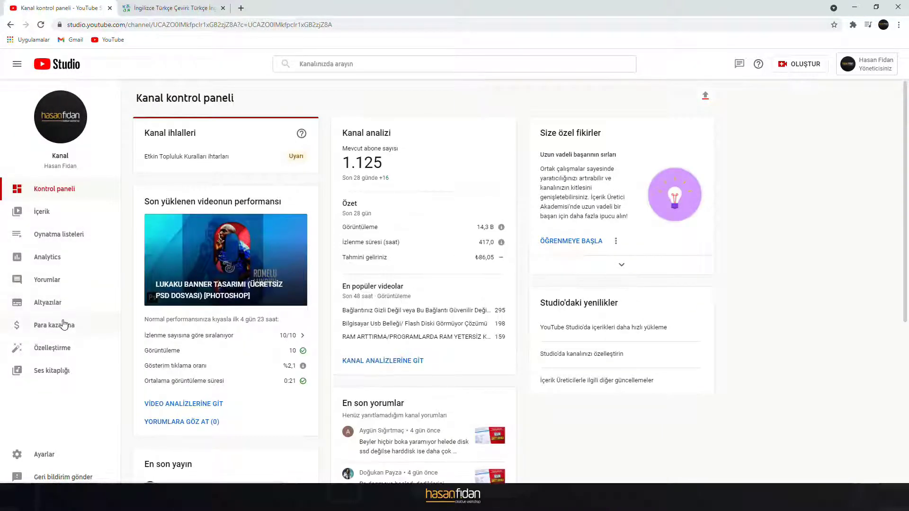
pyautogui.click(55, 348)
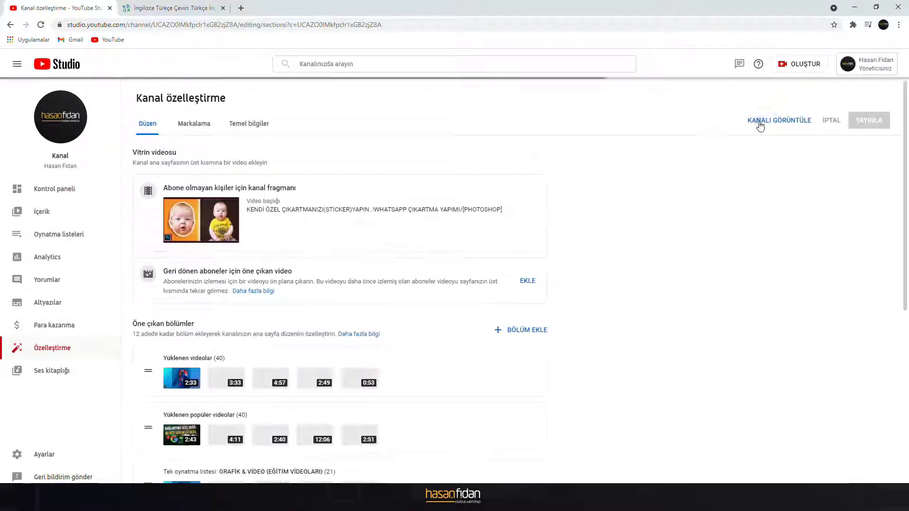
pyautogui.click(759, 122)
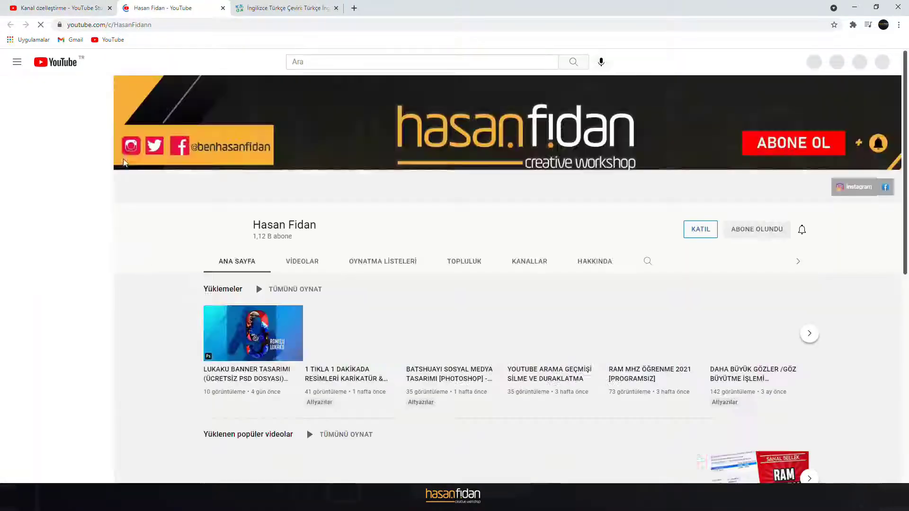
pyautogui.click(304, 263)
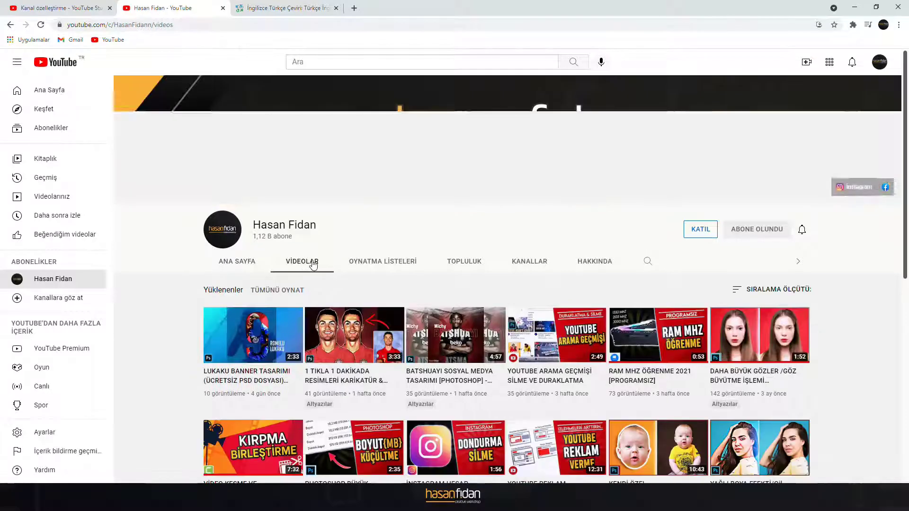
pyautogui.click(751, 340)
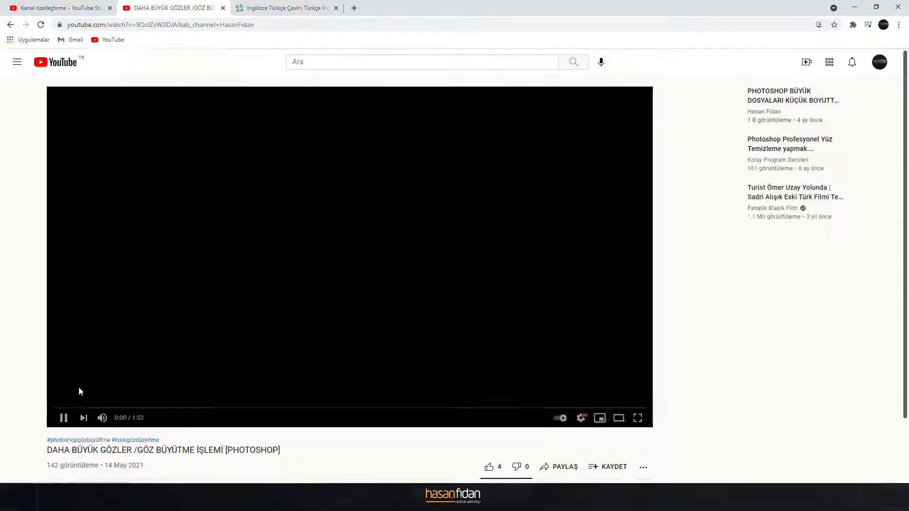
# Step: Switch the video's subtitles to Almanca and then to Arnavutça to check both translations in the player
pyautogui.scroll(-1, 473, 327)
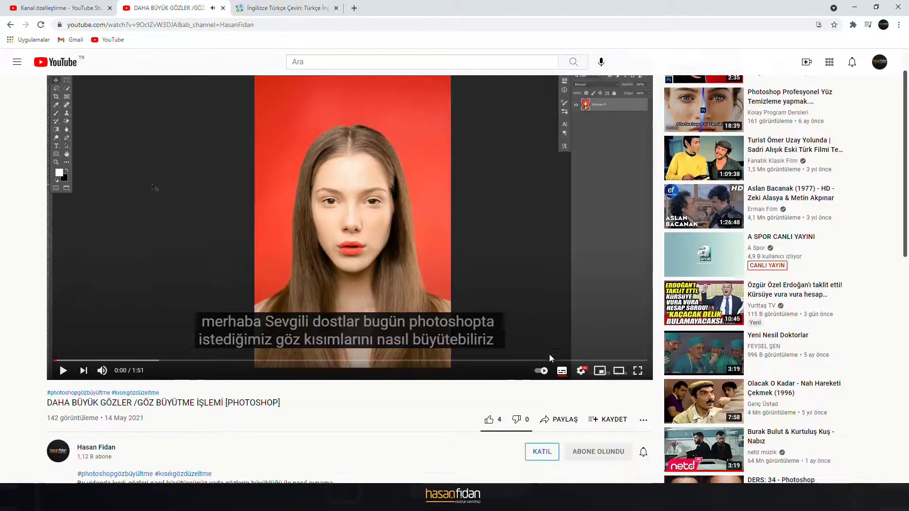
pyautogui.click(582, 373)
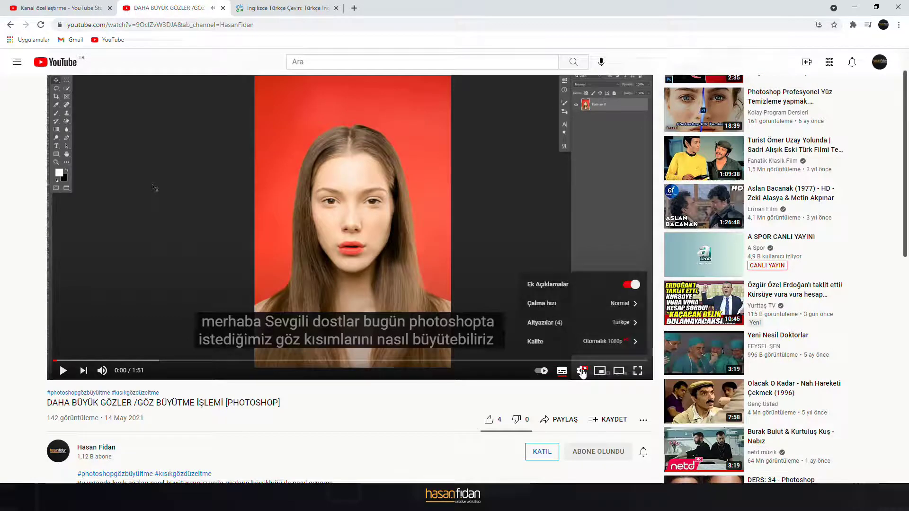
pyautogui.click(569, 326)
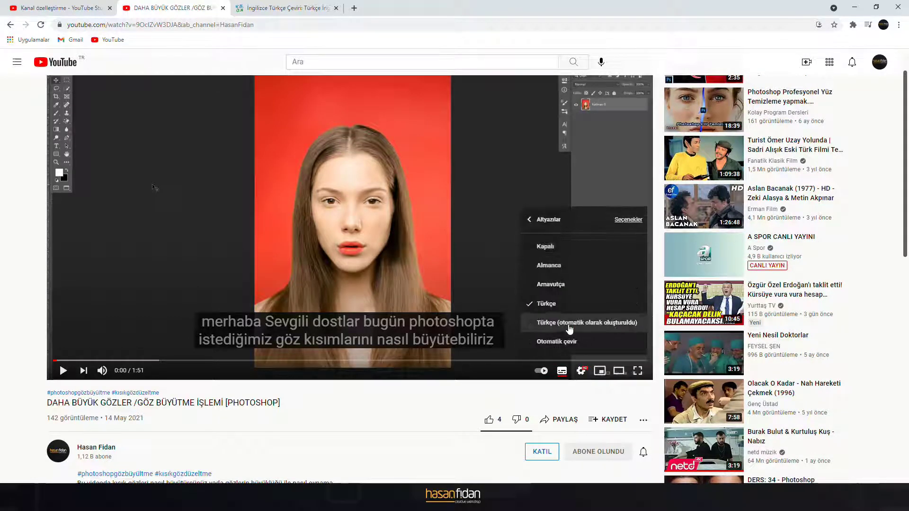
pyautogui.click(562, 265)
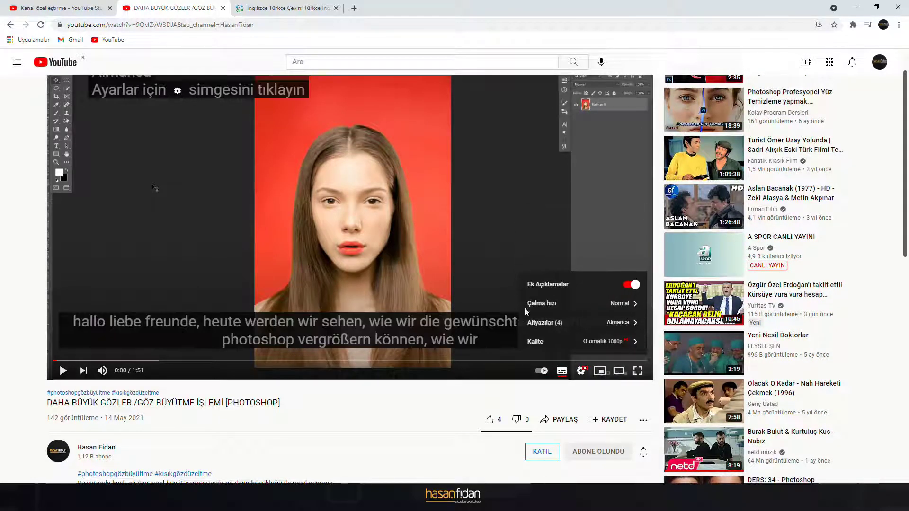
pyautogui.click(566, 324)
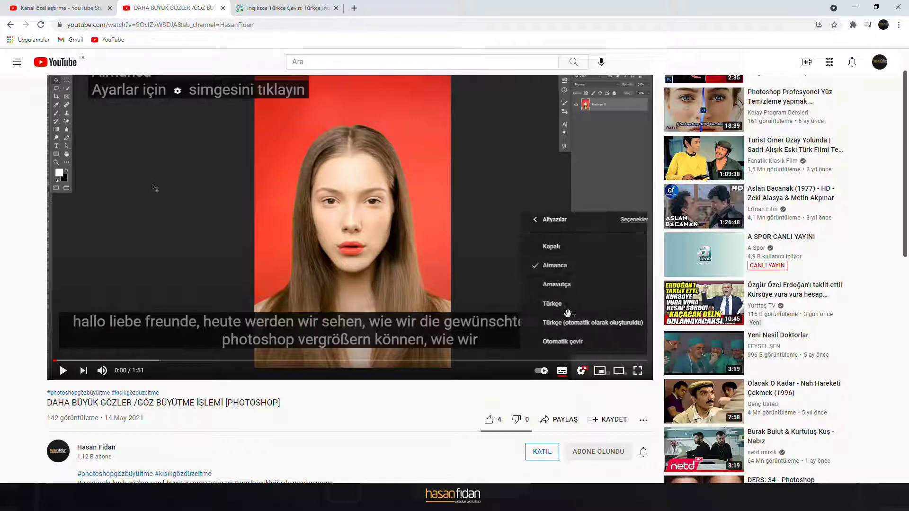
pyautogui.click(563, 288)
pyautogui.click(370, 412)
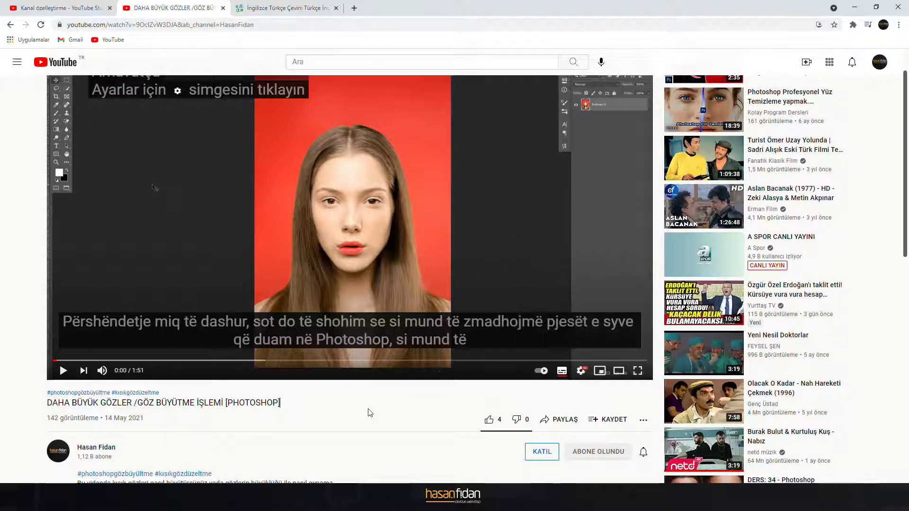
# Step: Check the Arnavutça subtitles at 0:50, 1:09 and 1:21 of the video and look over the rest of the page
pyautogui.scroll(1, 333, 415)
pyautogui.click(323, 415)
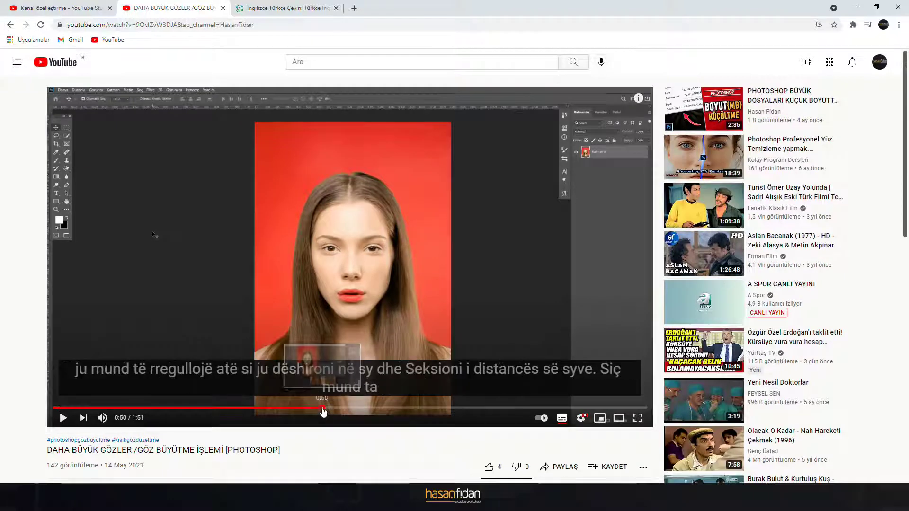
pyautogui.click(422, 408)
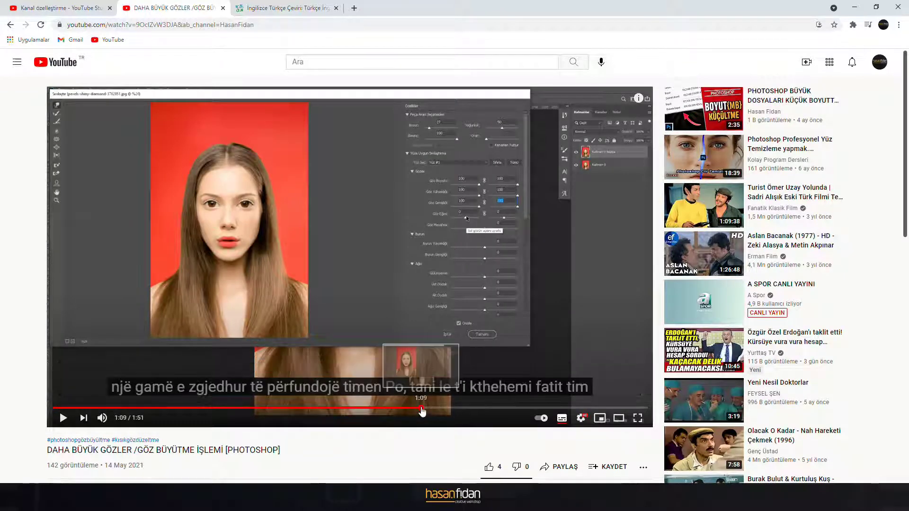
pyautogui.click(487, 408)
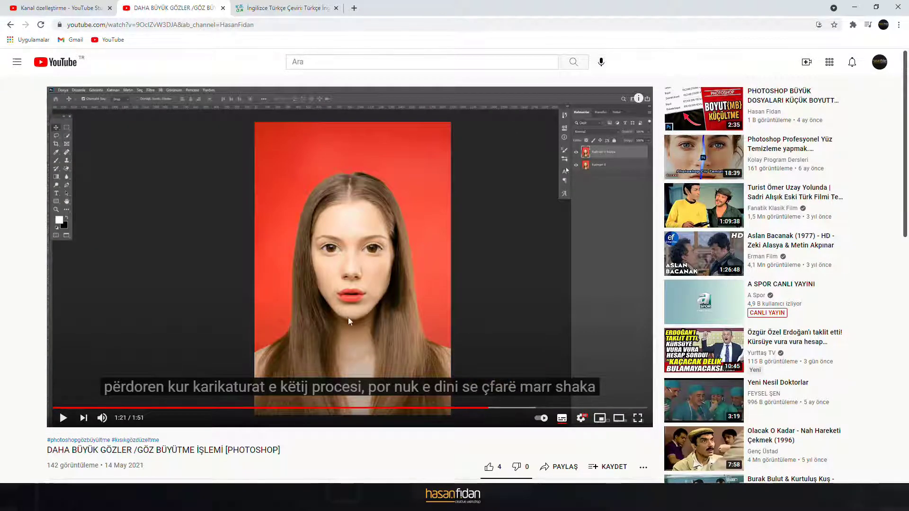
pyautogui.scroll(-4, 348, 317)
pyautogui.scroll(4, 305, 337)
# Step: Close the public video page and view the channel's subtitle overview in YouTube Studio
pyautogui.click(90, 7)
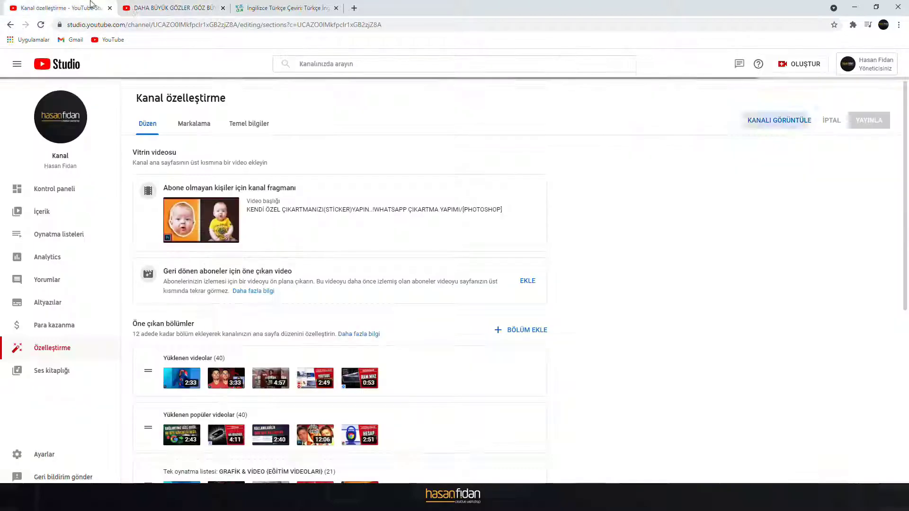
pyautogui.click(223, 7)
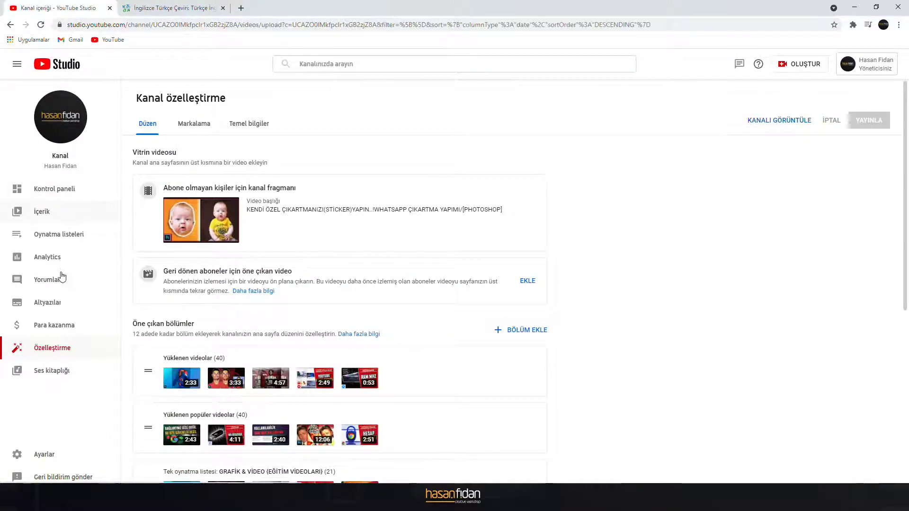
pyautogui.click(61, 303)
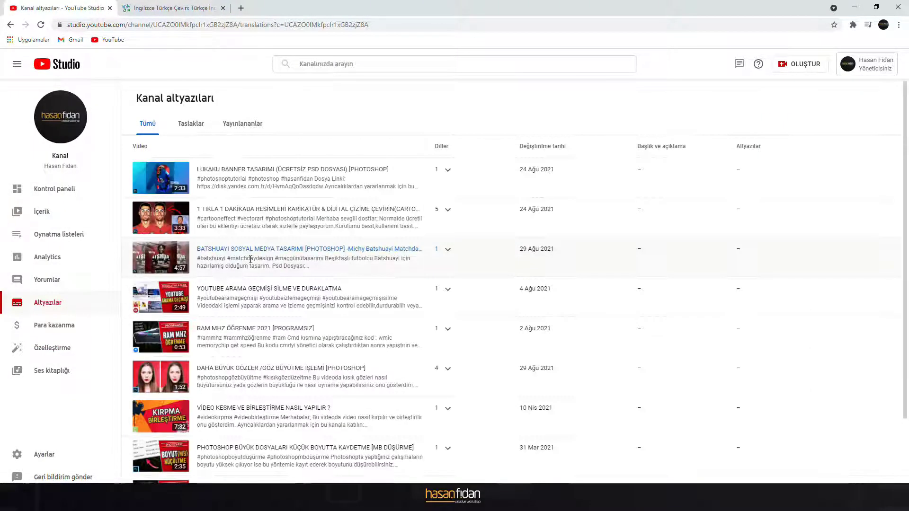
# Step: Open the channel content page and look through the list of uploaded videos
pyautogui.click(64, 210)
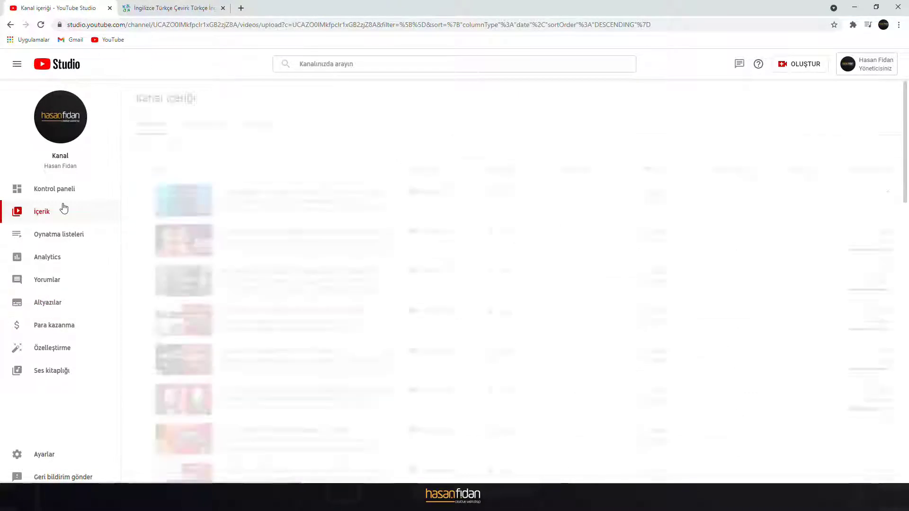
pyautogui.scroll(-2, 287, 279)
pyautogui.scroll(2, 288, 279)
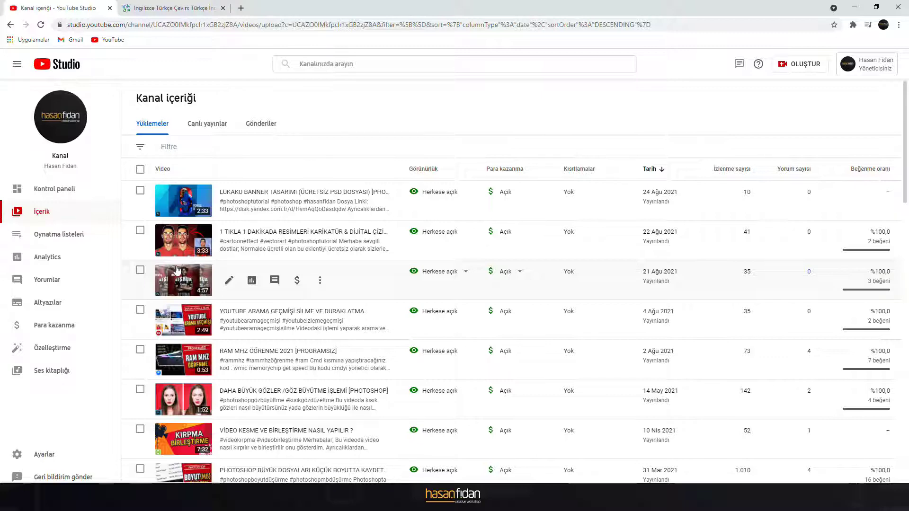
pyautogui.scroll(-2, 210, 295)
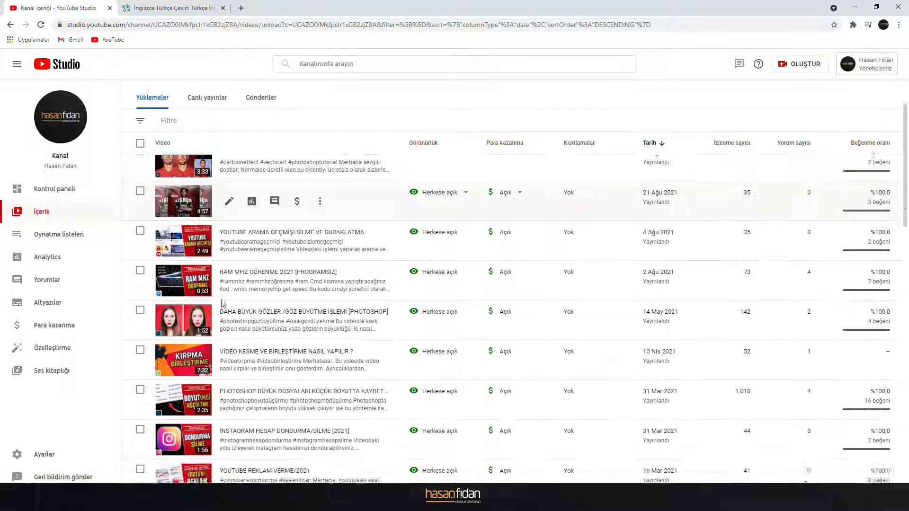
pyautogui.scroll(2, 223, 303)
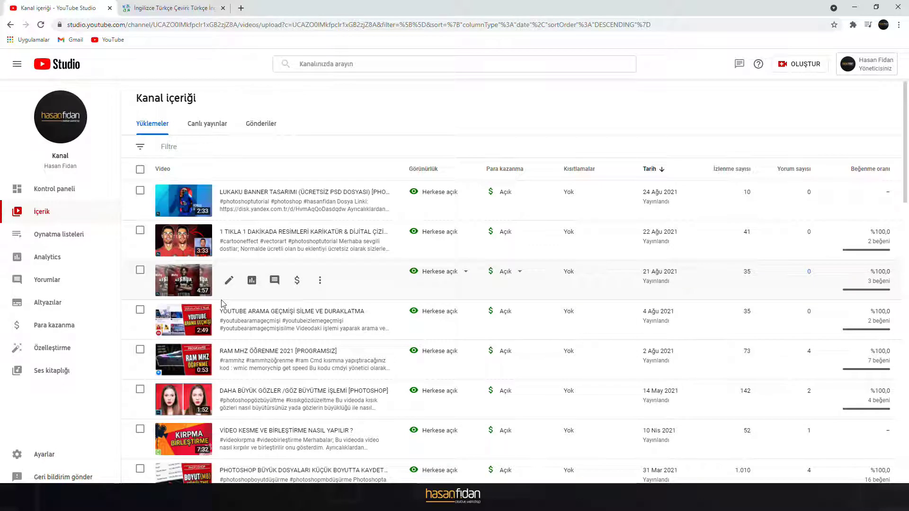